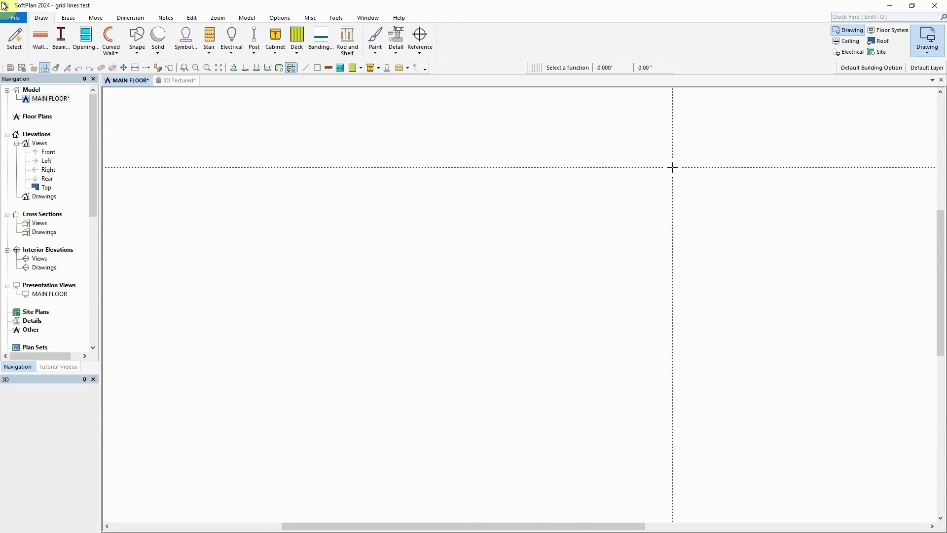
- Switch to Framing mode and draw horizontal structural grid lines 1, 2 and 3 across the plan
left_click(928, 47)
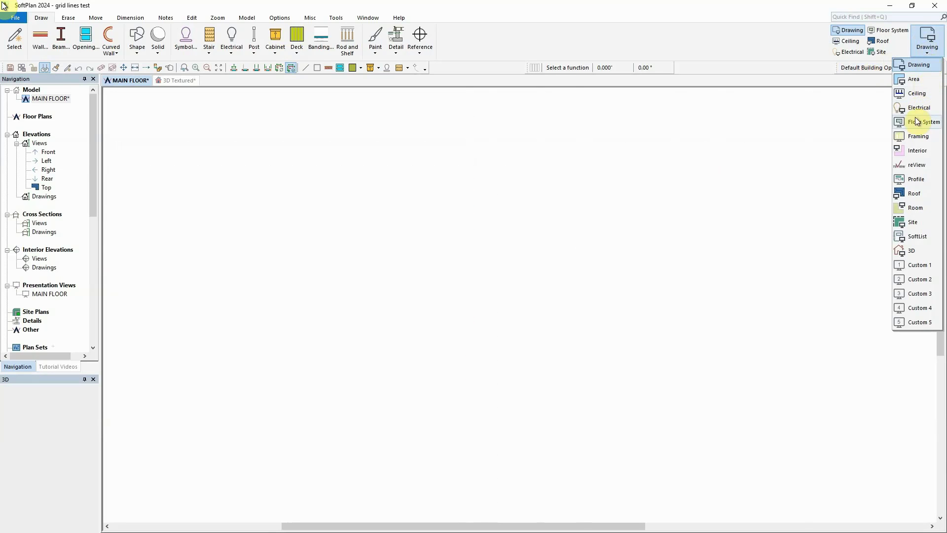
left_click(916, 138)
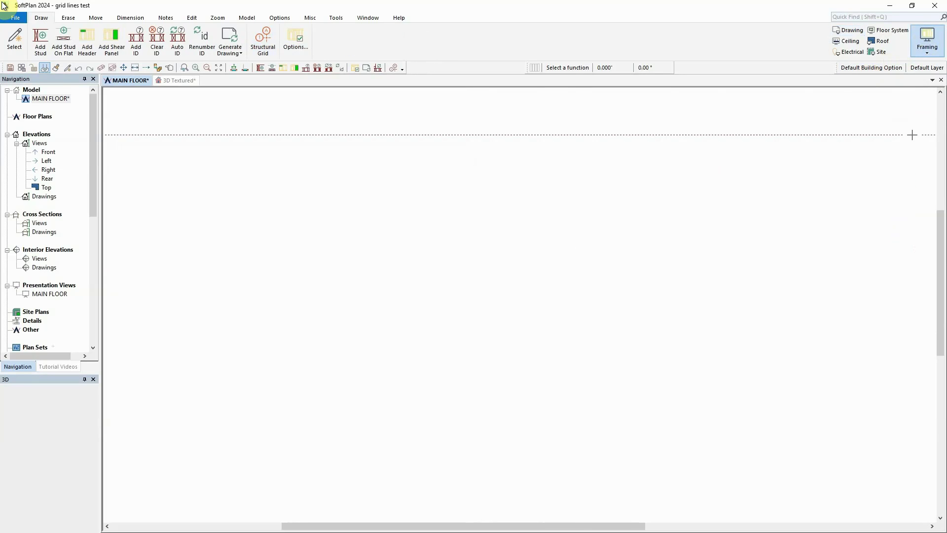
left_click(268, 42)
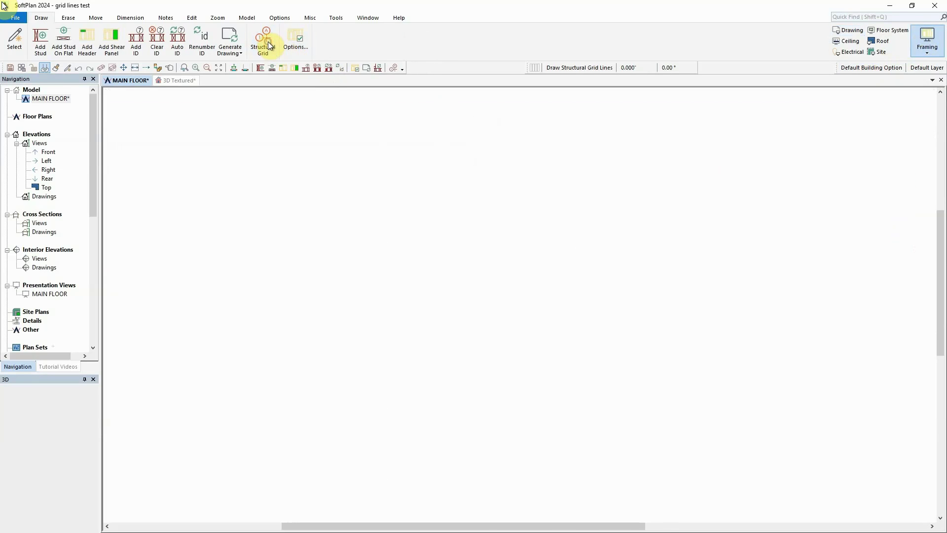
left_click(253, 172)
left_click(786, 173)
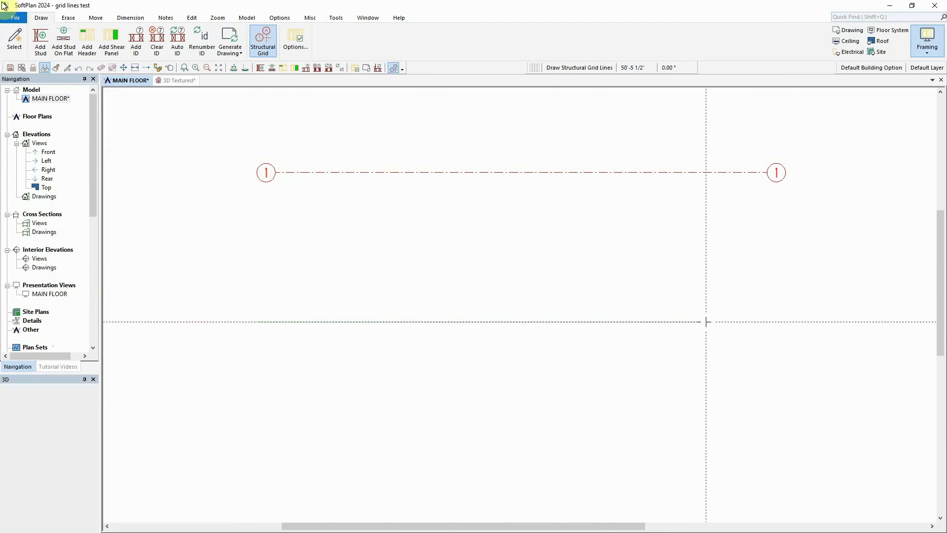
left_click(786, 321)
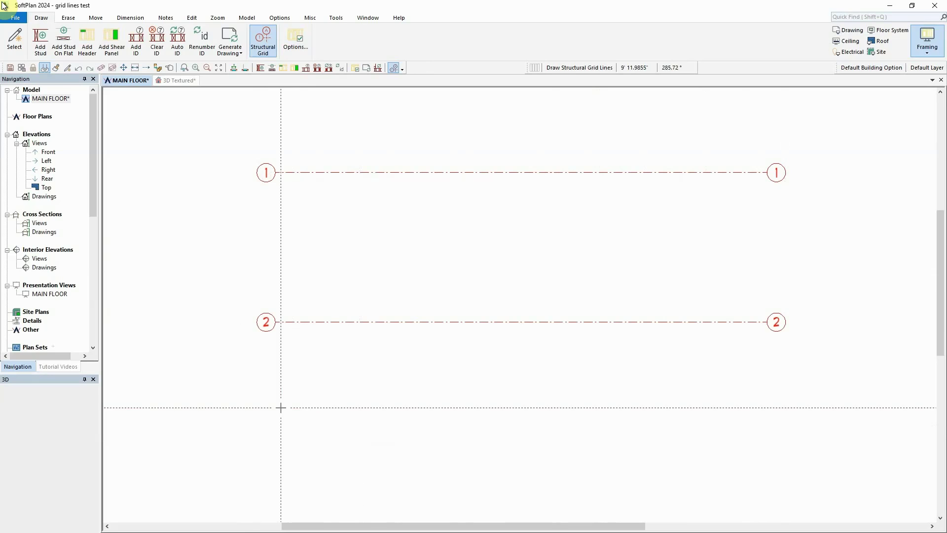
left_click(785, 420)
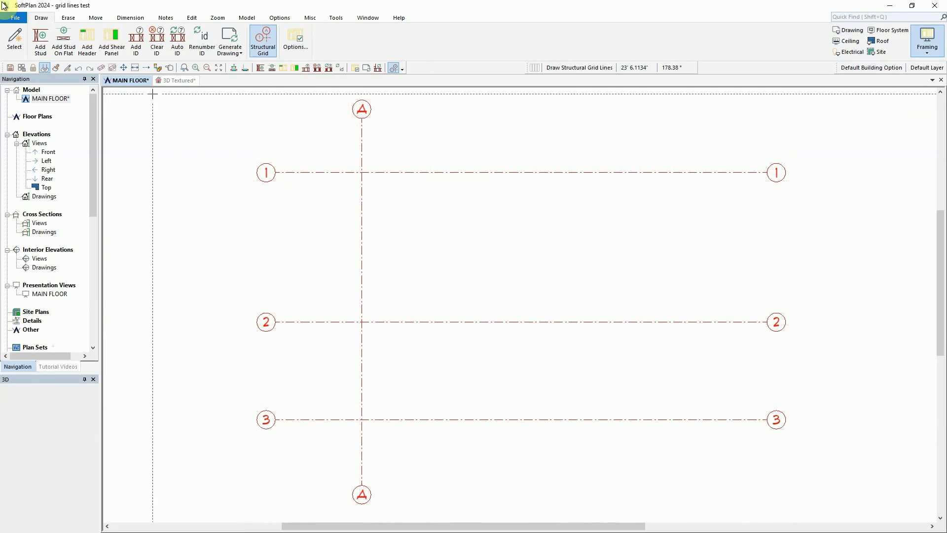
- Add a dimension string across grid lines 1, 2 and 3
left_click(130, 19)
left_click(18, 40)
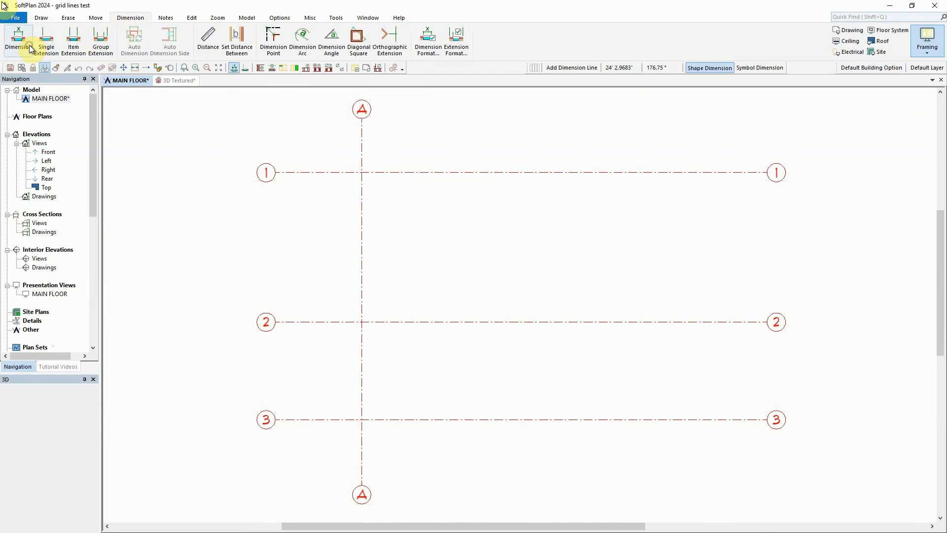
left_click_drag(327, 148, 326, 447)
- Edit the dimensions to space grid lines 1–2 at 15' and 2–3 at 10'
left_click(170, 67)
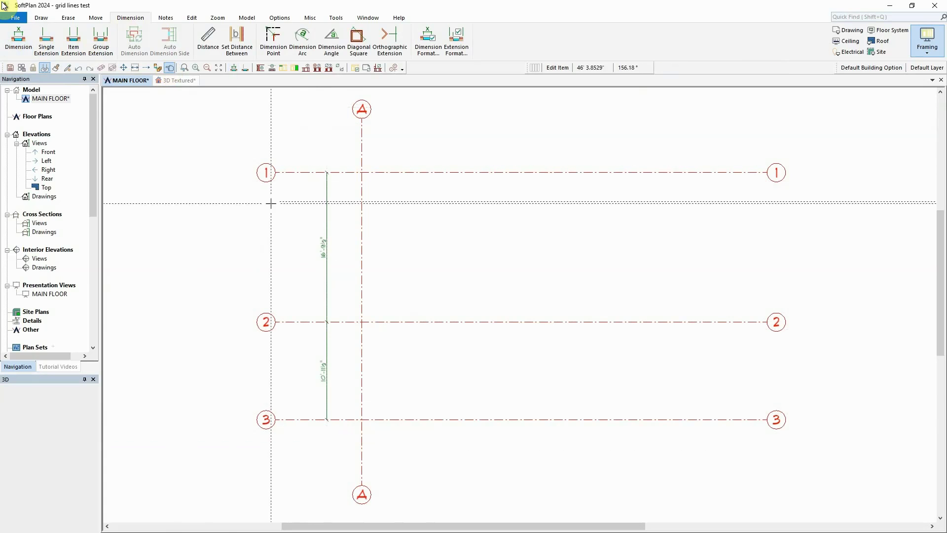
left_click(324, 247)
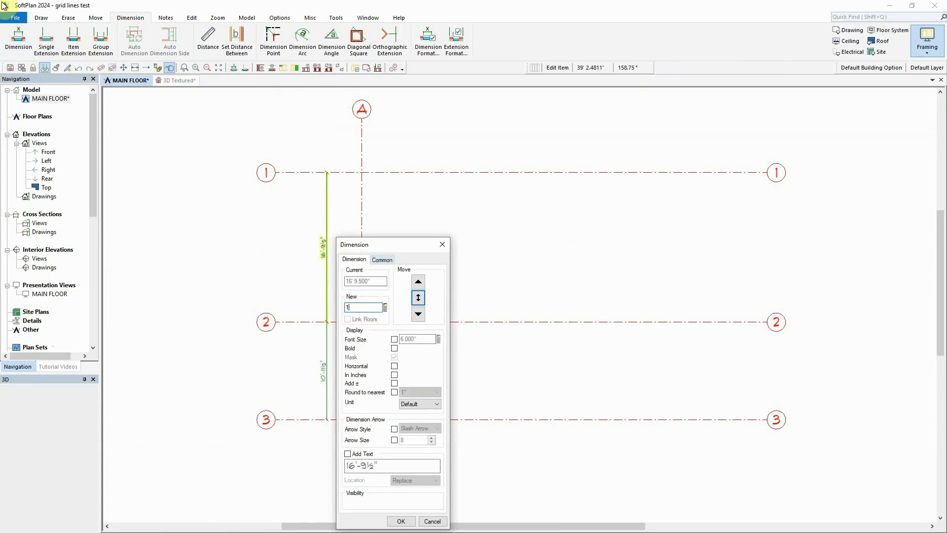
type("15")
key("Return")
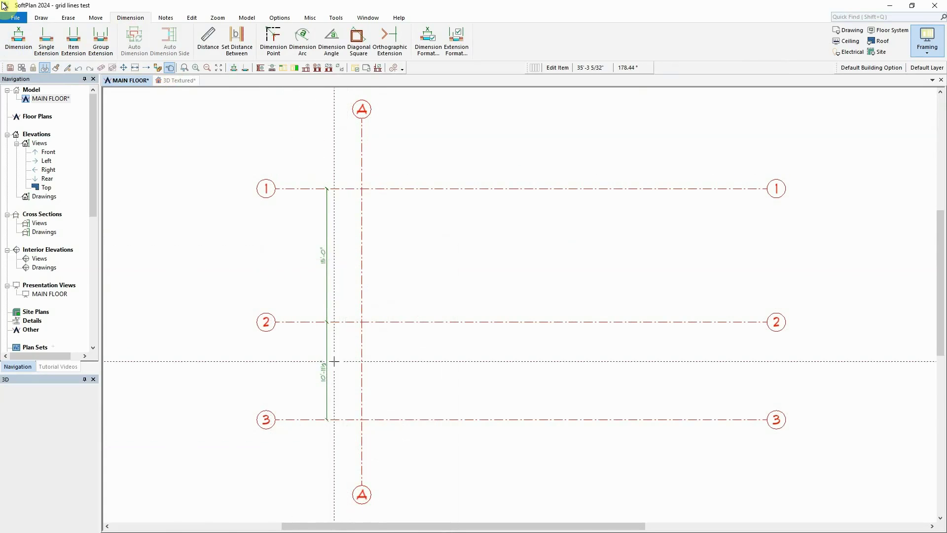
left_click(325, 370)
type("10' 0.000\"")
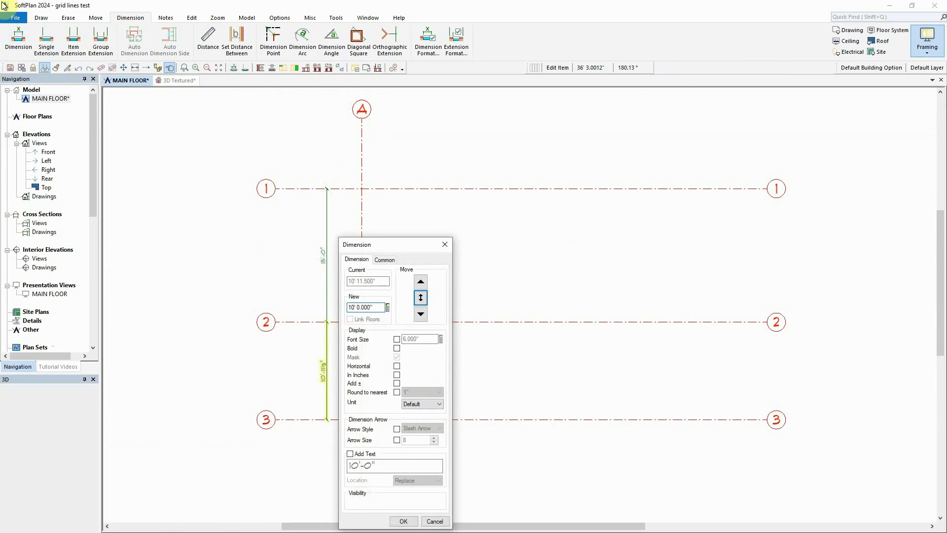
key("Return")
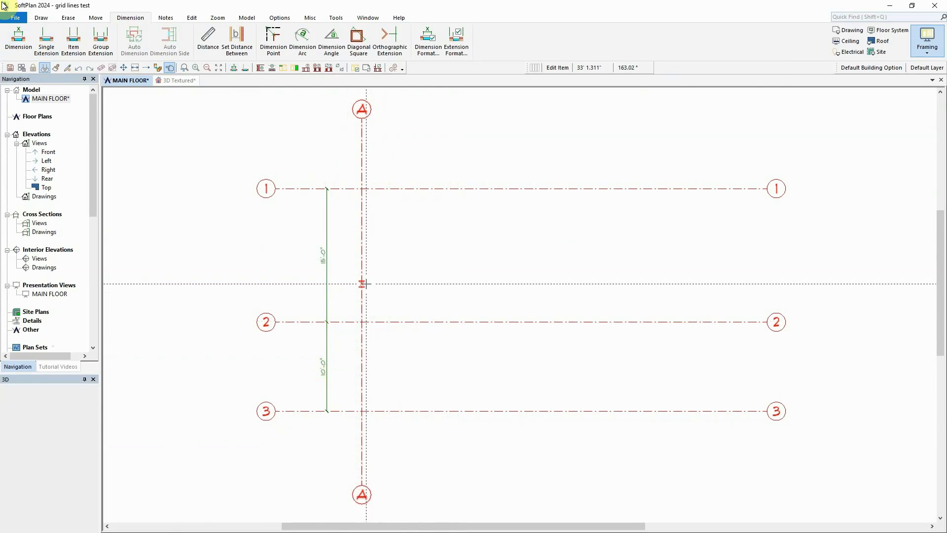
- Copy grid line A three times at 12'-6" spacing to create lines B, C and D
right_click(364, 262)
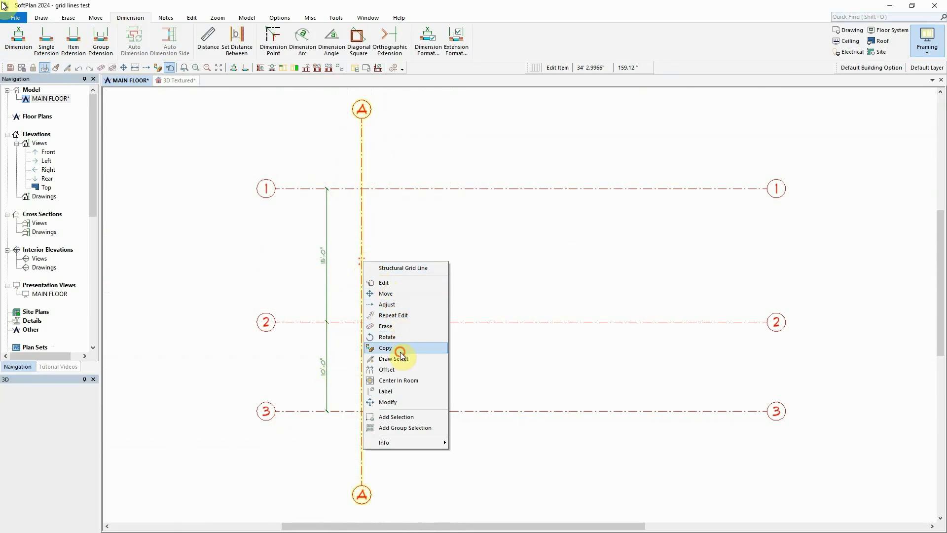
left_click(388, 348)
left_click(490, 261)
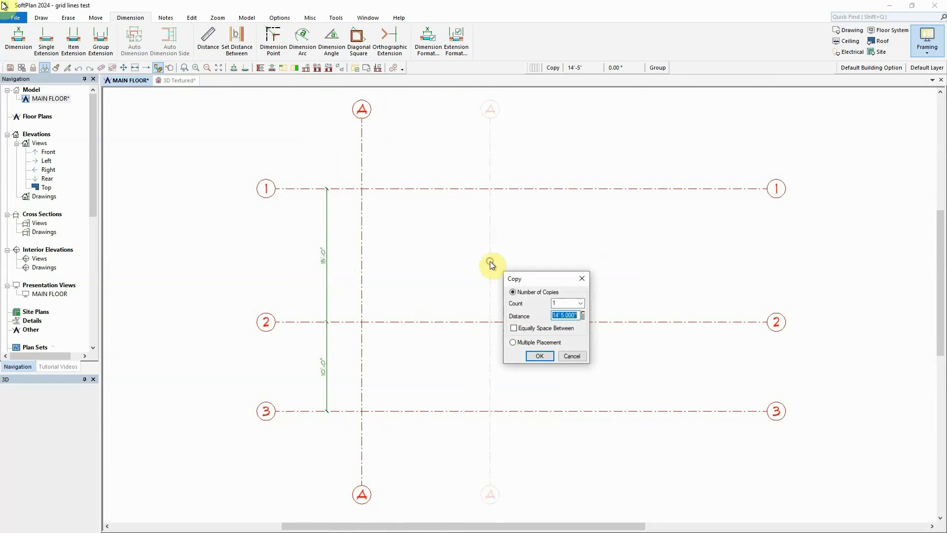
left_click(582, 304)
left_click(572, 325)
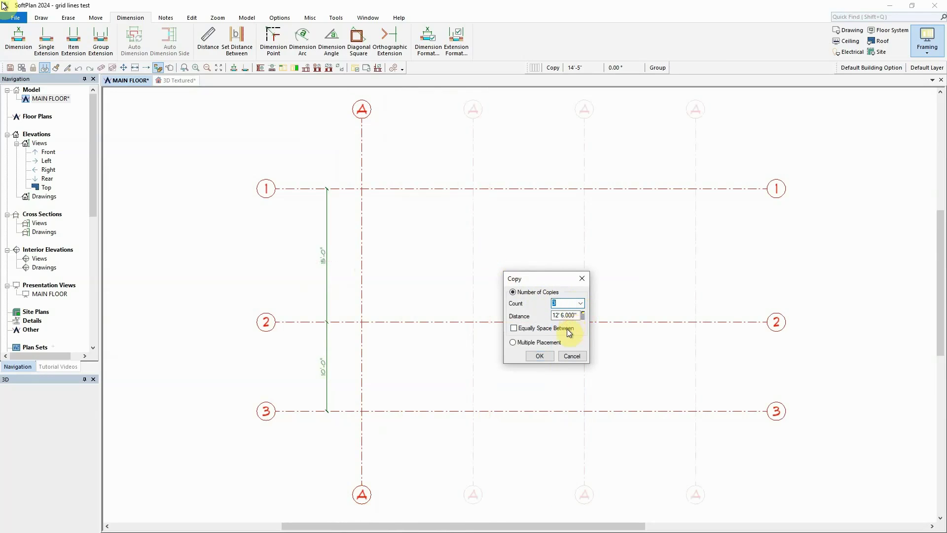
left_click(541, 356)
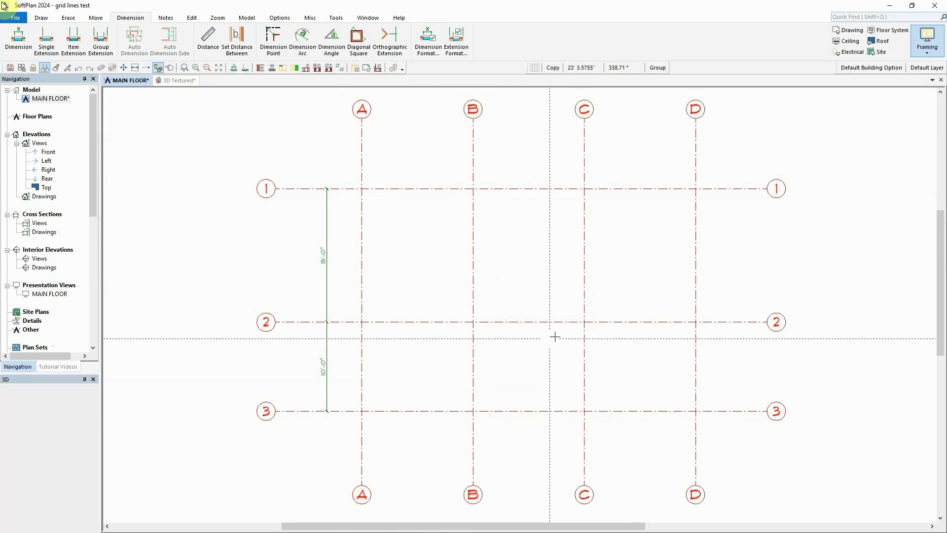
- Return to general drawing mode and choose the 2x6/Board & Batten wall type
left_click(921, 47)
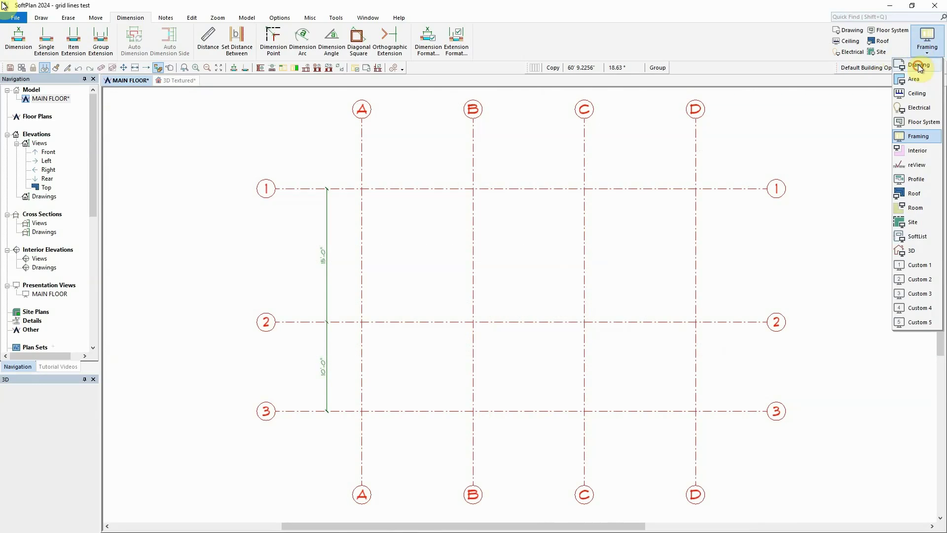
left_click(918, 65)
left_click(47, 43)
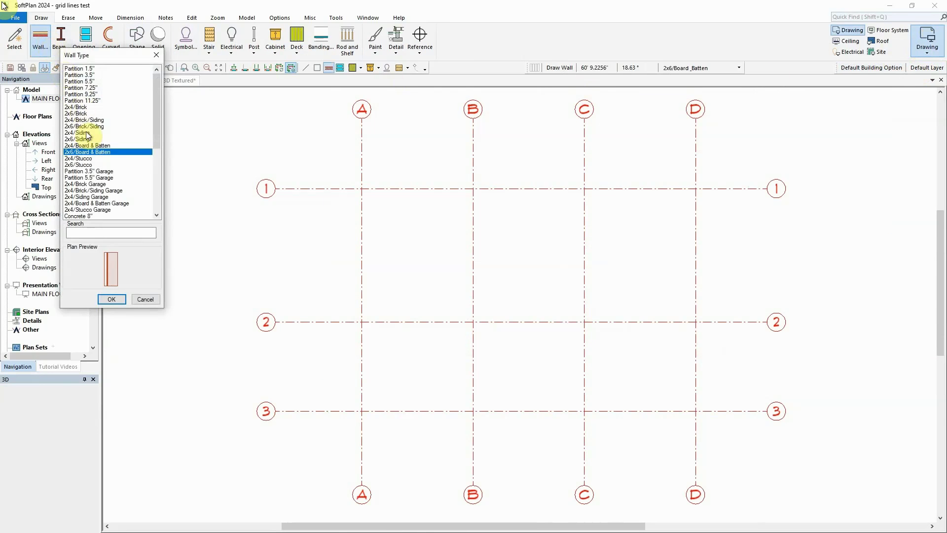
double_click(92, 154)
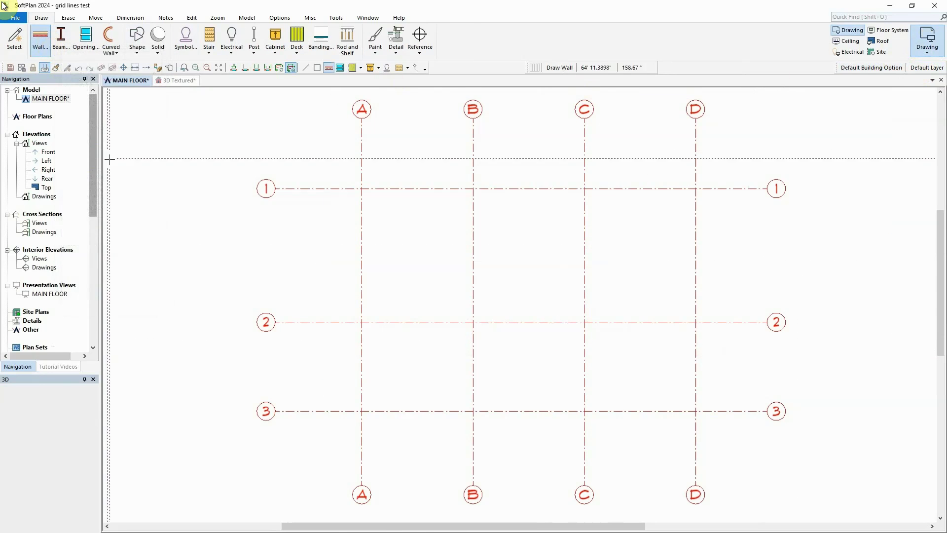
- Trace walls from A-1 via D-1, D-2, C-2, C-3, B-3, B-2 and A-2 back to A-1
left_click(362, 188)
left_click(696, 188)
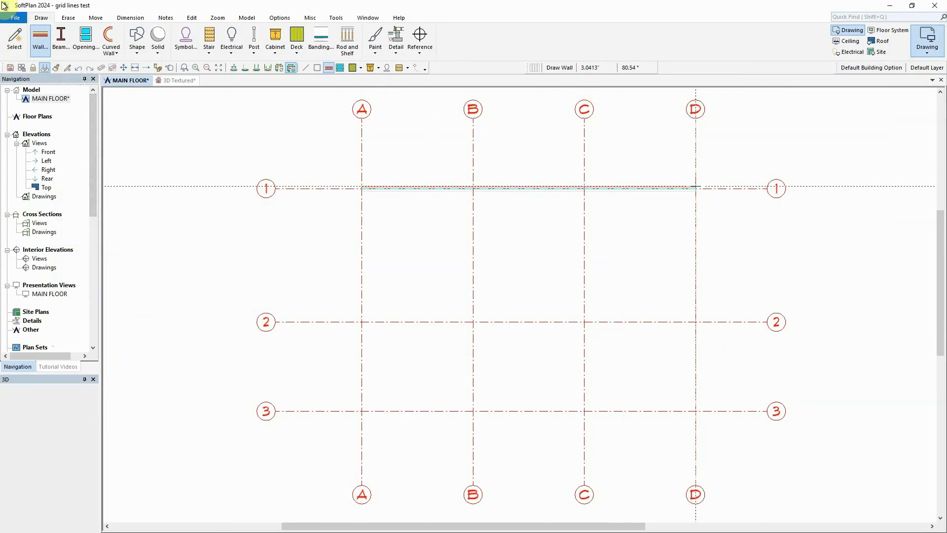
left_click(696, 322)
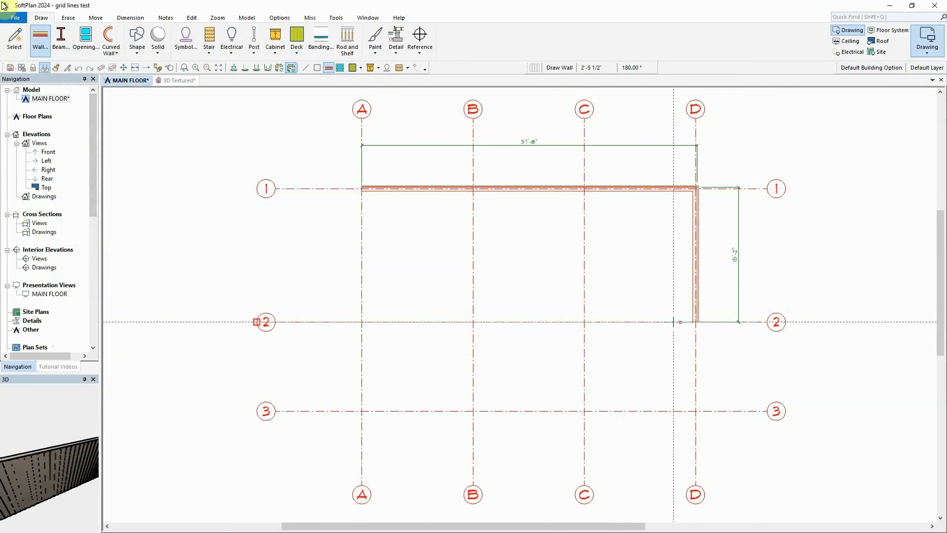
left_click(584, 322)
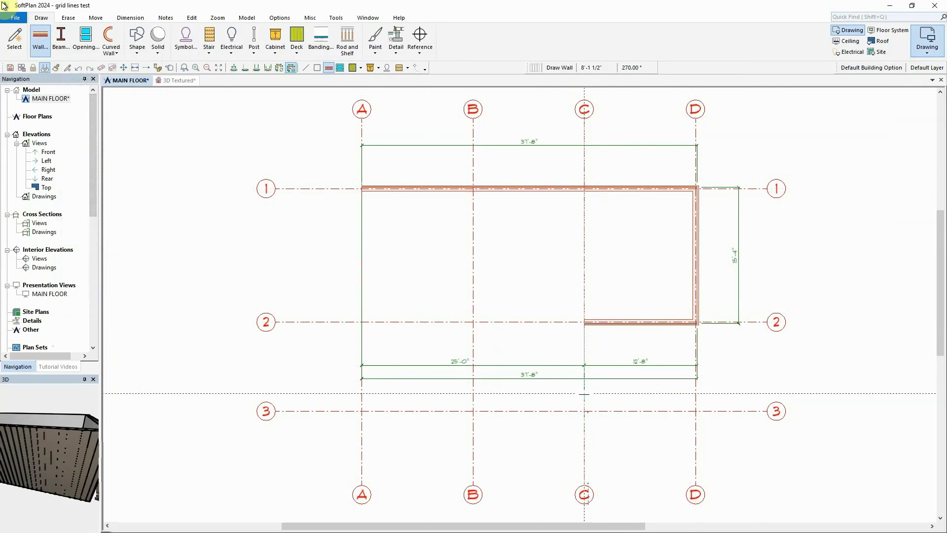
left_click(584, 410)
left_click(473, 411)
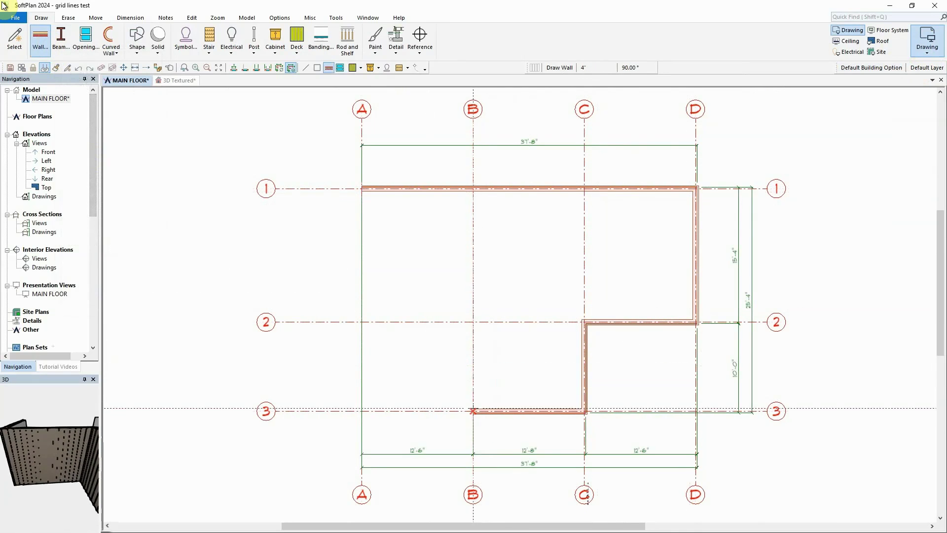
left_click(473, 322)
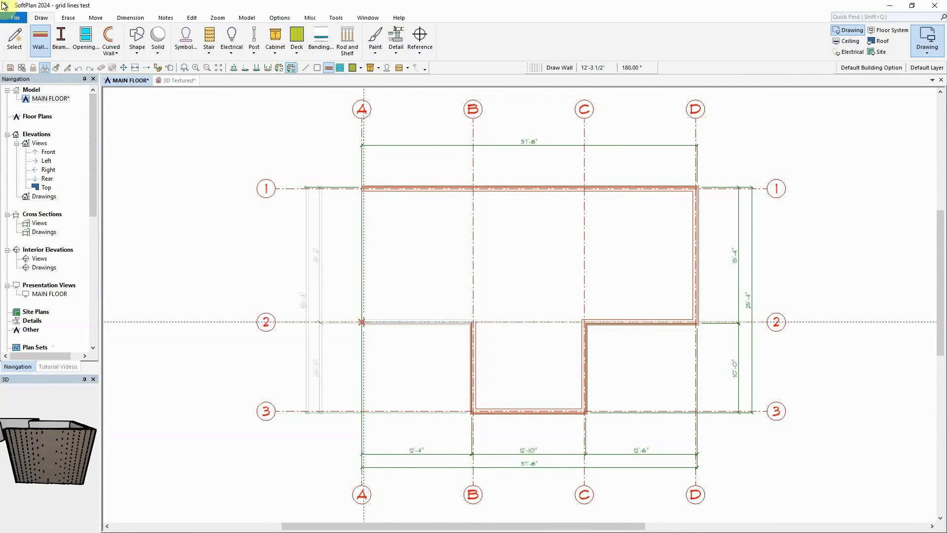
left_click(362, 322)
left_click(362, 188)
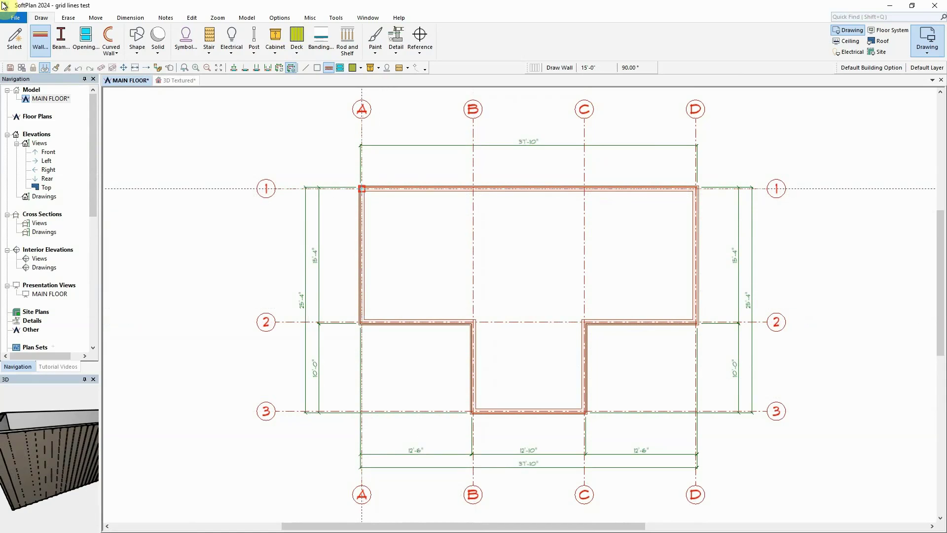
left_click(254, 39)
- Place a post symbol at grid intersection A-3
left_click(258, 71)
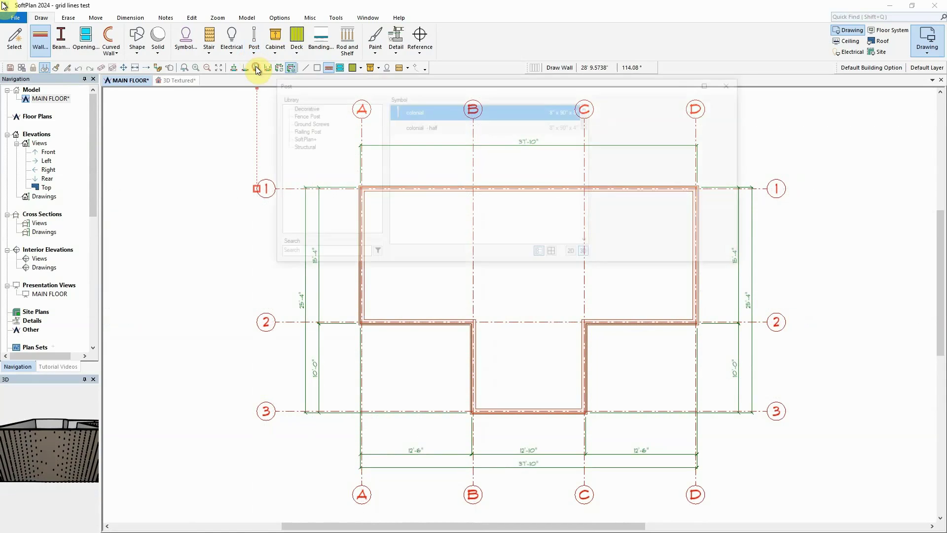
double_click(572, 240)
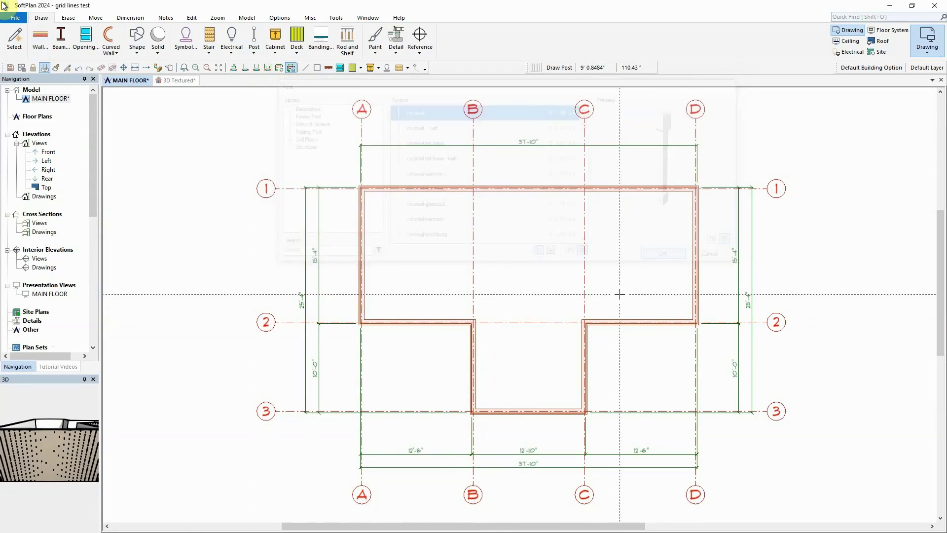
left_click(362, 411)
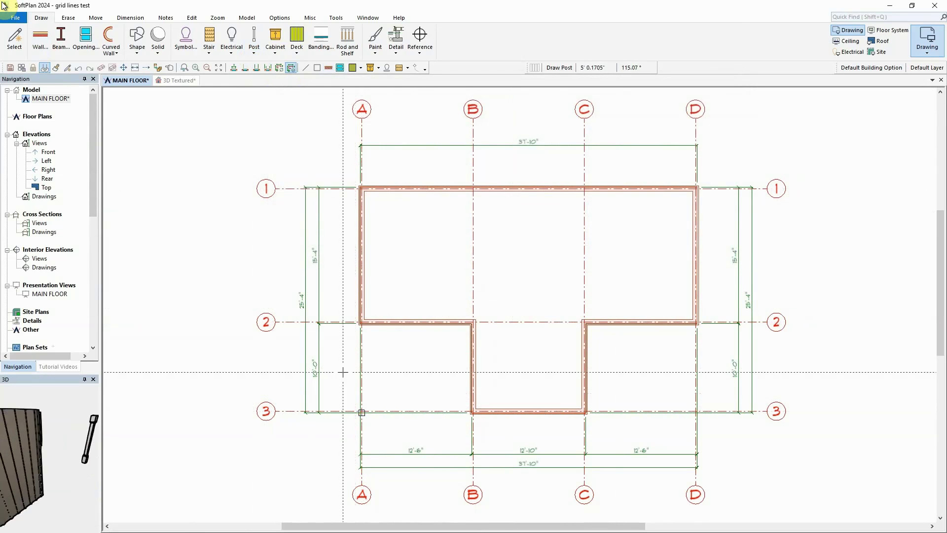
- Start a 3 1/2 x 11 1/4 LVL beam at the A-2 intersection
left_click(60, 39)
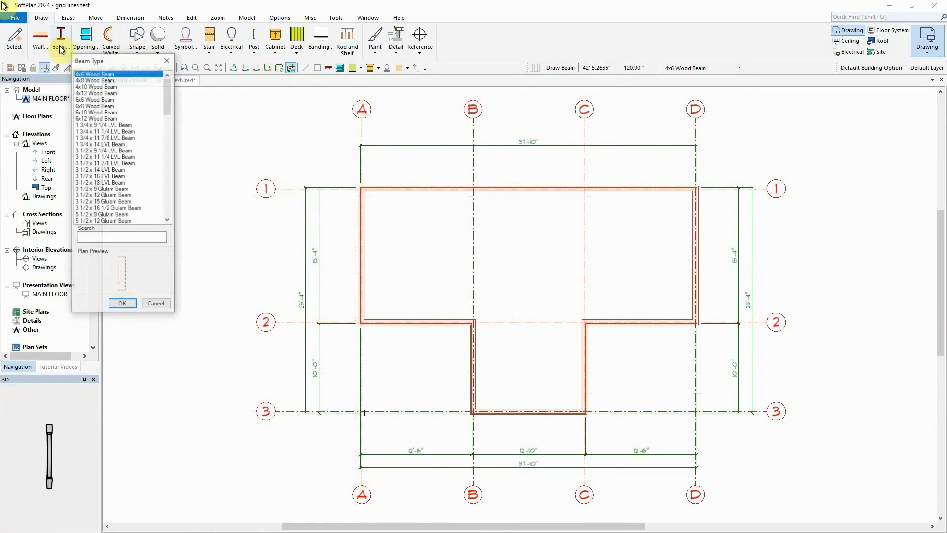
double_click(113, 157)
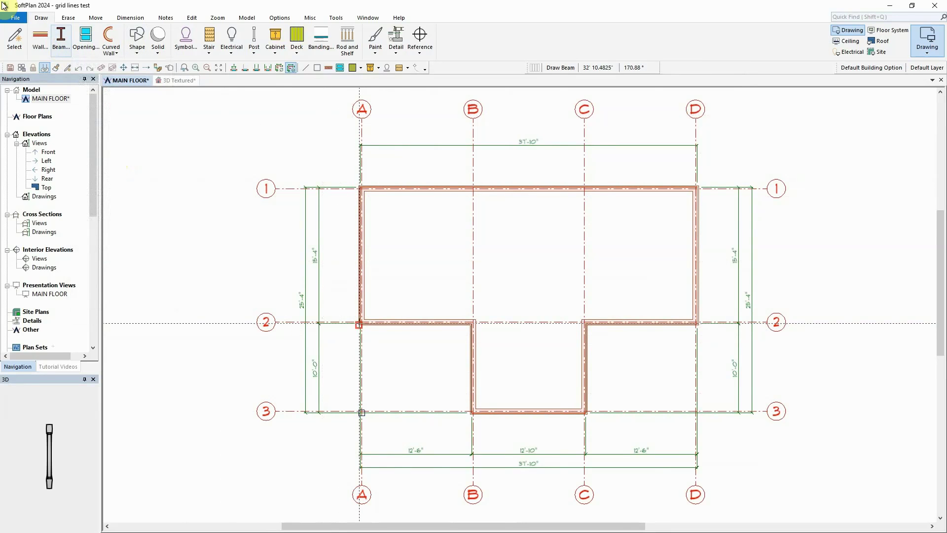
left_click(361, 322)
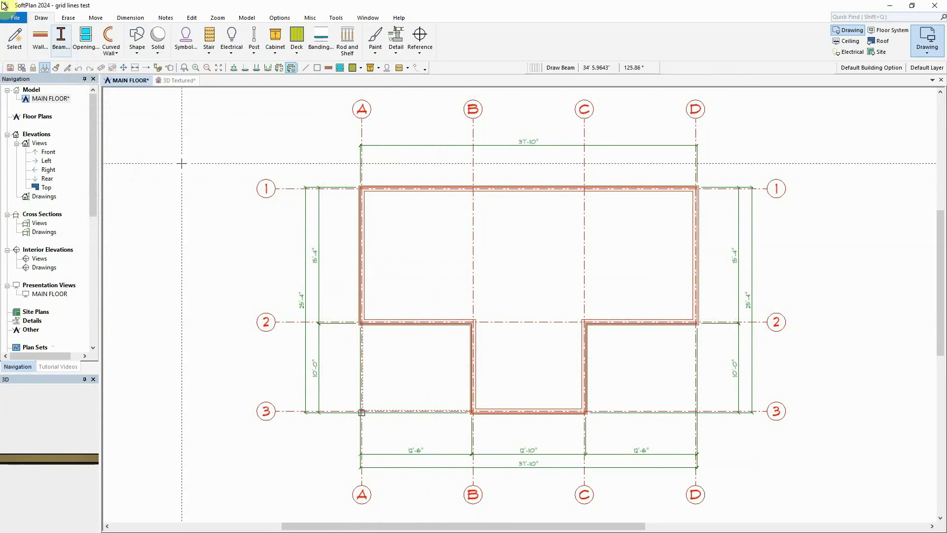
- Save a copy of the drawing as UPPER FLOOR using File > Save As
left_click(16, 18)
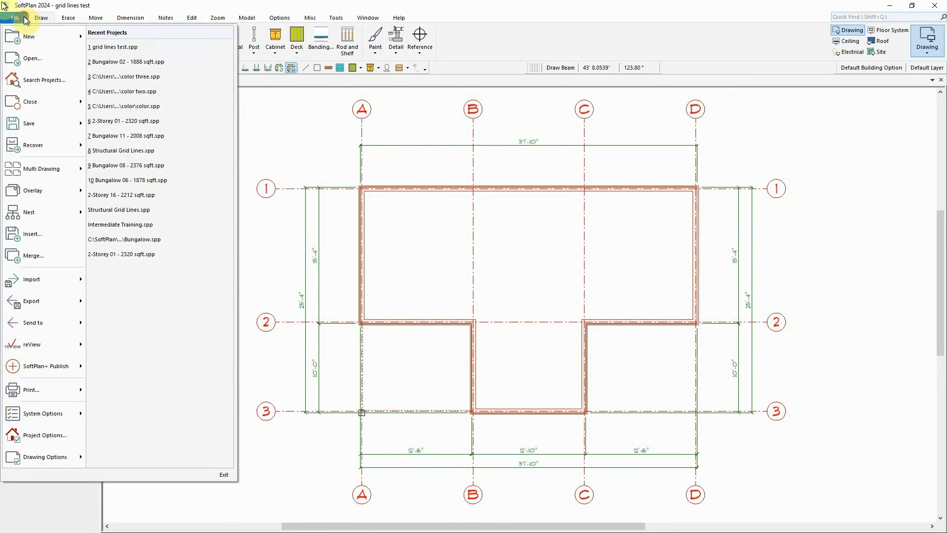
mouse_move(34, 125)
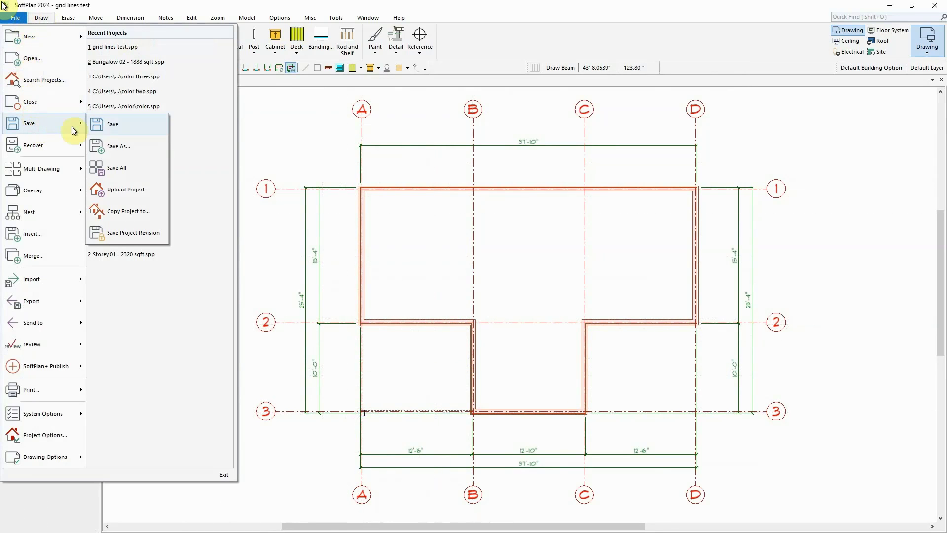
left_click(127, 144)
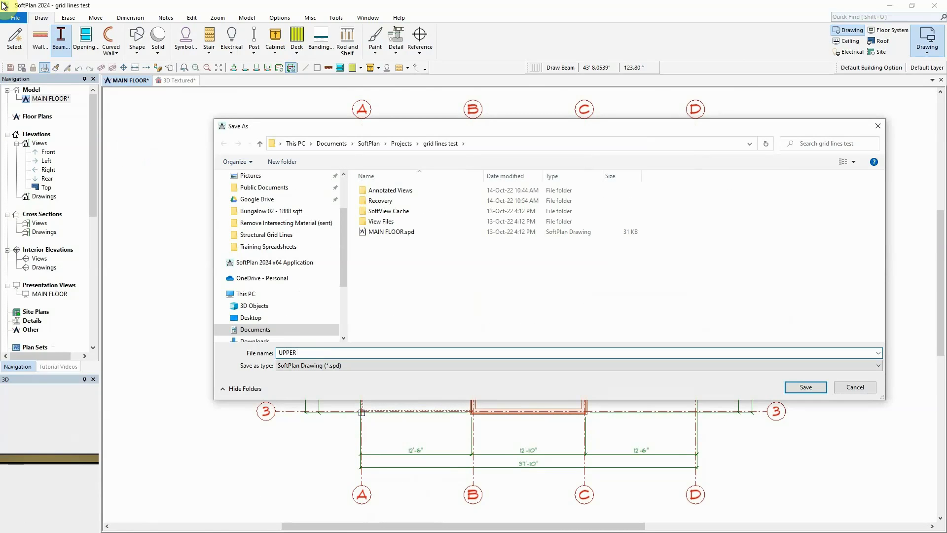
left_click(792, 391)
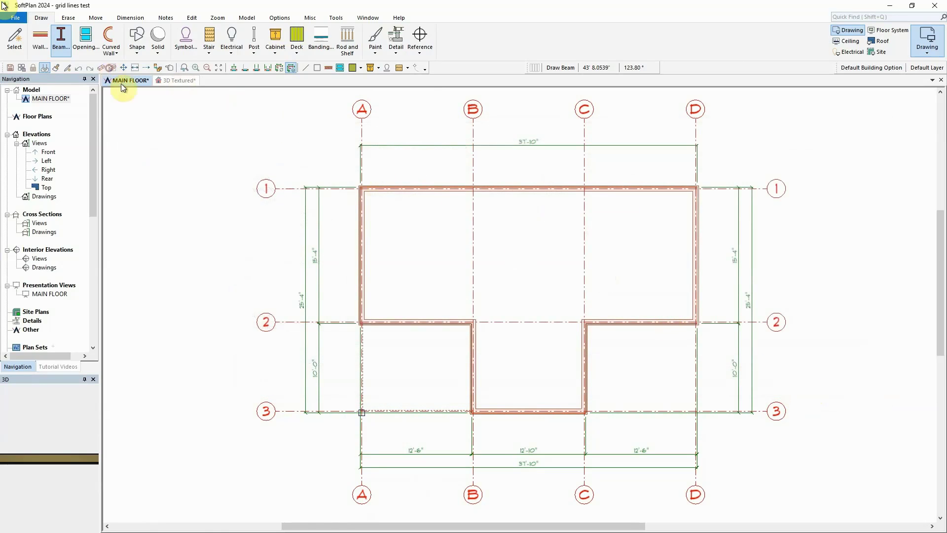
- Erase the lower walls, close the rectangle, and order UPPER FLOOR above MAIN FLOOR
mouse_move(327, 264)
left_mouse_down()
mouse_move(391, 327)
mouse_move(499, 345)
left_mouse_up()
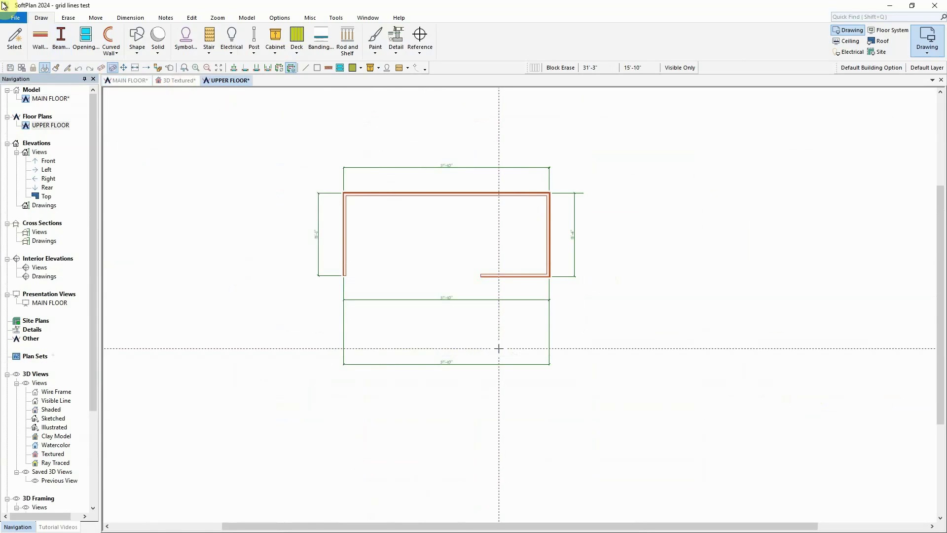
left_click(481, 276)
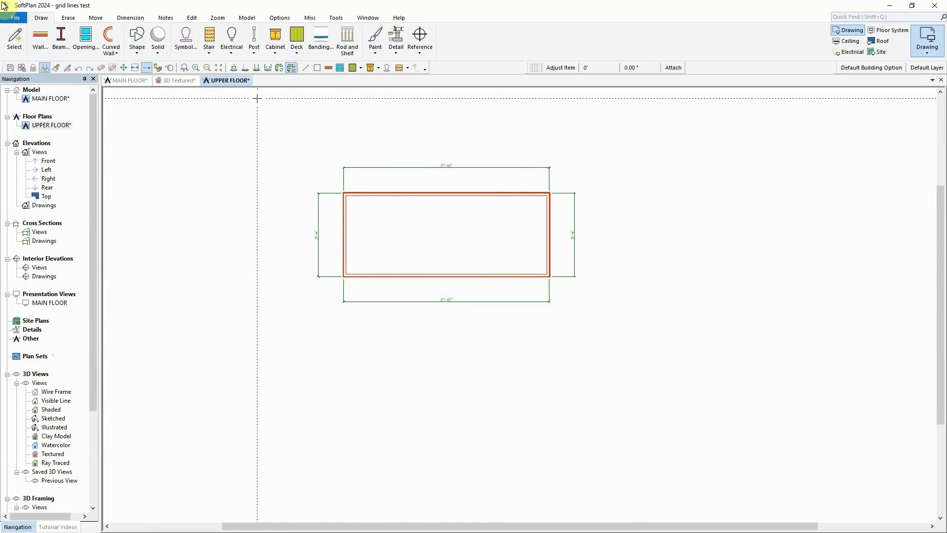
left_click_drag(55, 123, 56, 91)
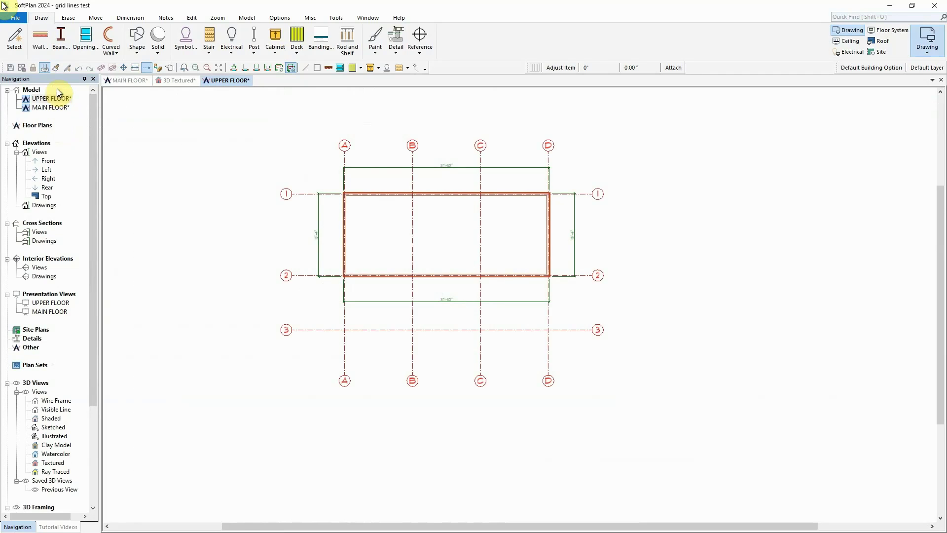
left_click(219, 68)
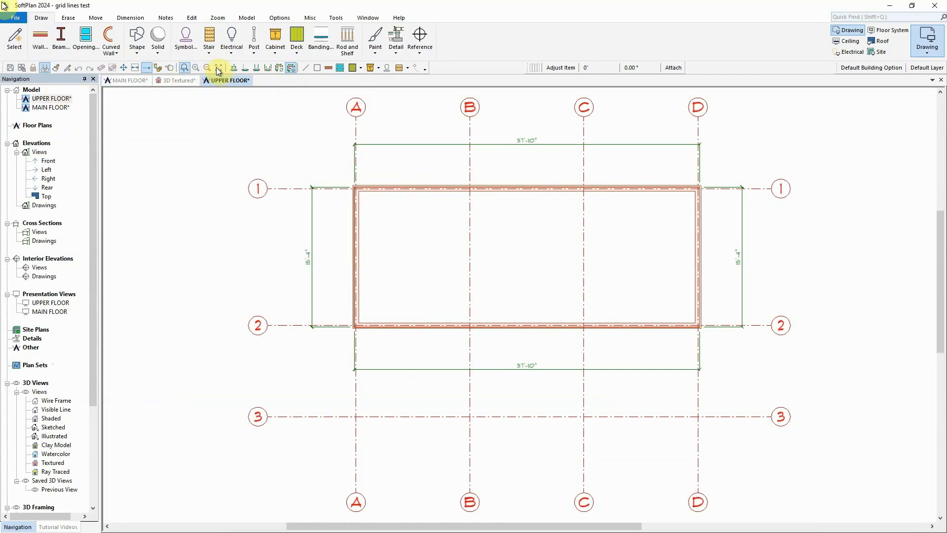
- Hide grid line 3 on the upper floor and turn off grid line A's bottom label
left_click(170, 68)
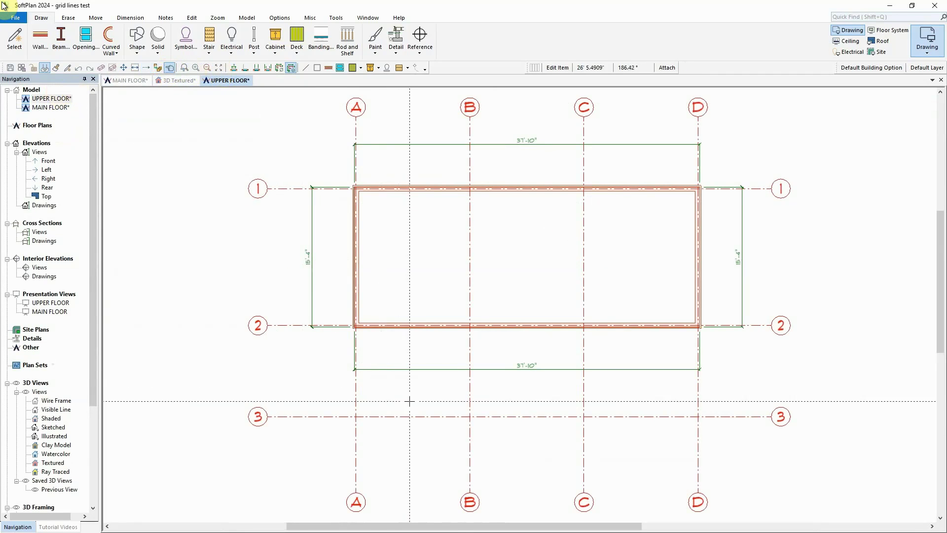
left_click(419, 416)
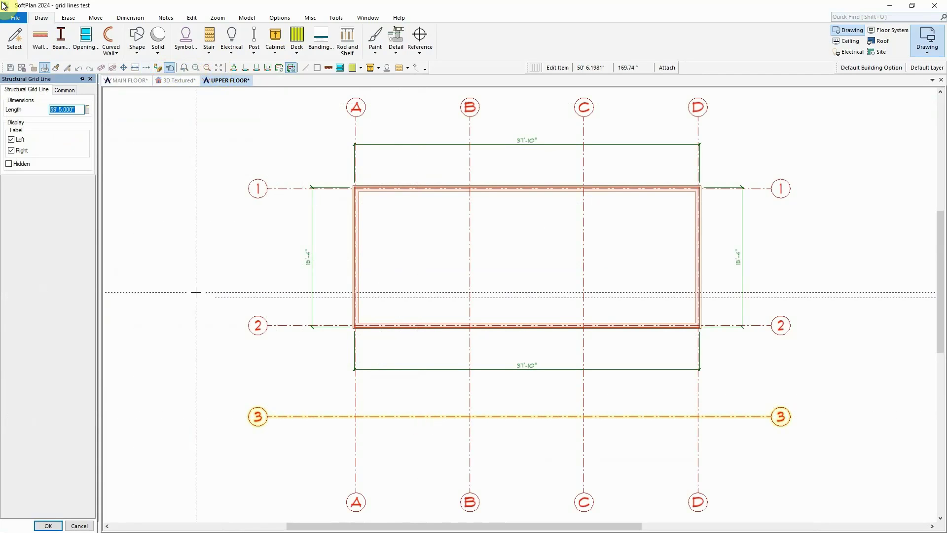
left_click(8, 164)
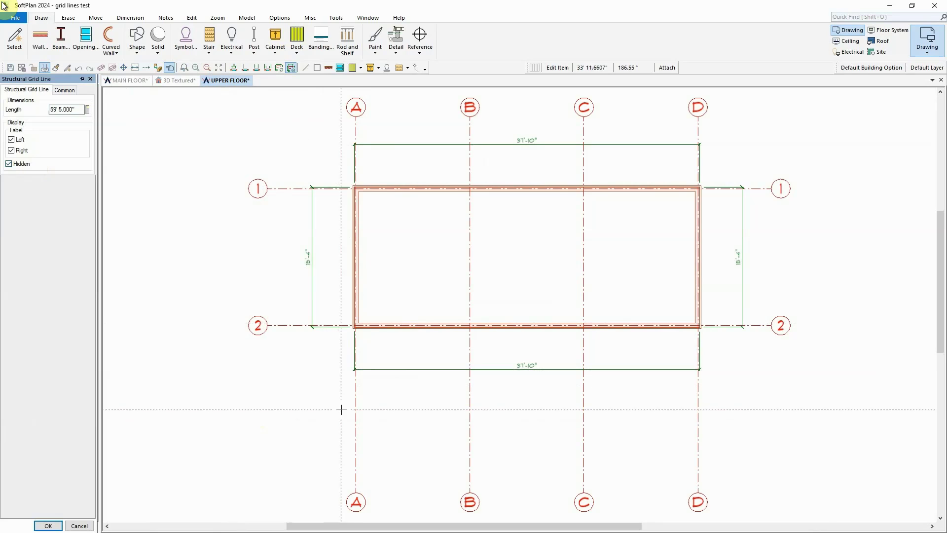
left_click(356, 417)
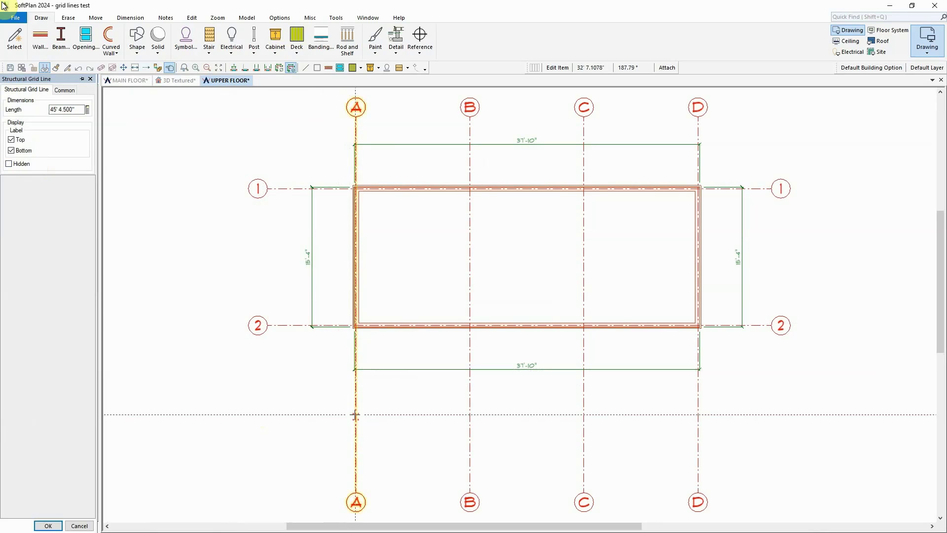
left_click(29, 152)
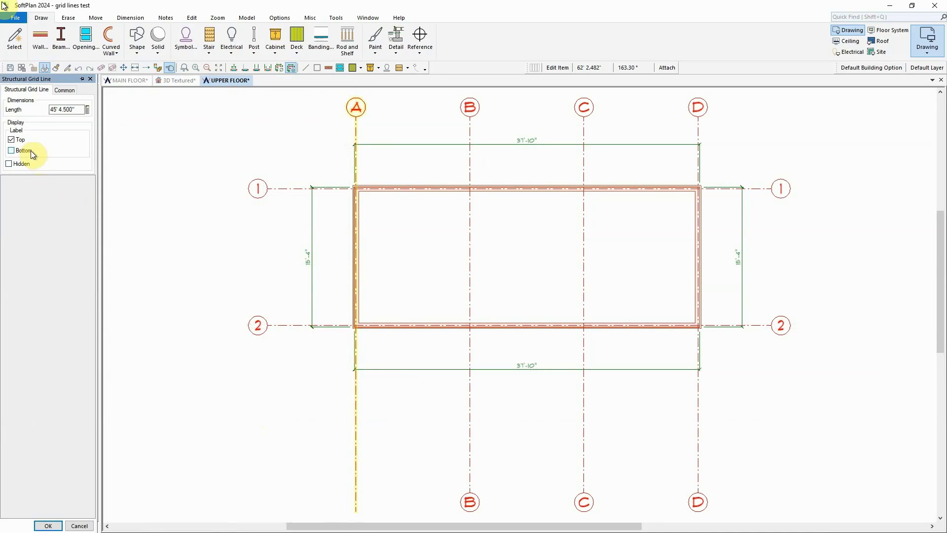
left_click(49, 525)
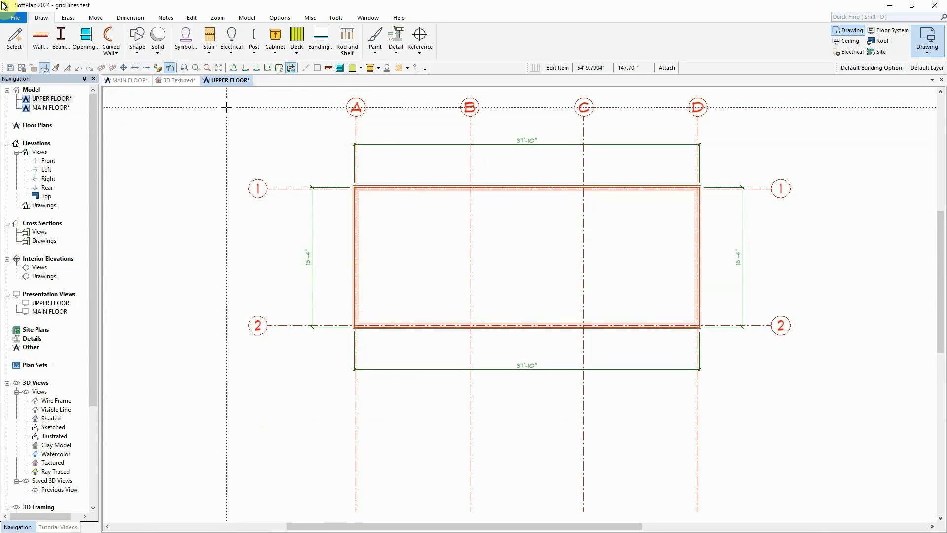
left_click(3, 3)
- Shorten the bottom ends of grid lines A–D to just below the bottom dimension
left_click(148, 70)
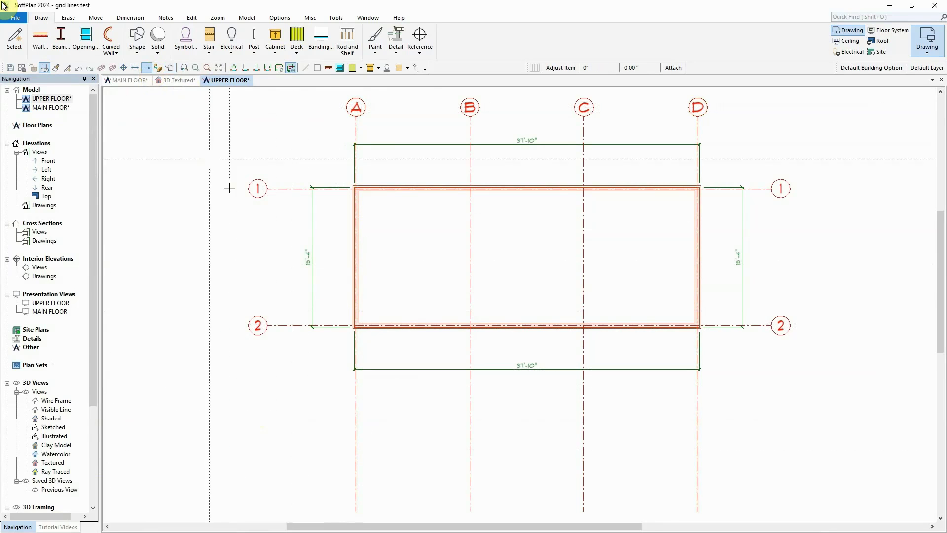
left_click(355, 459)
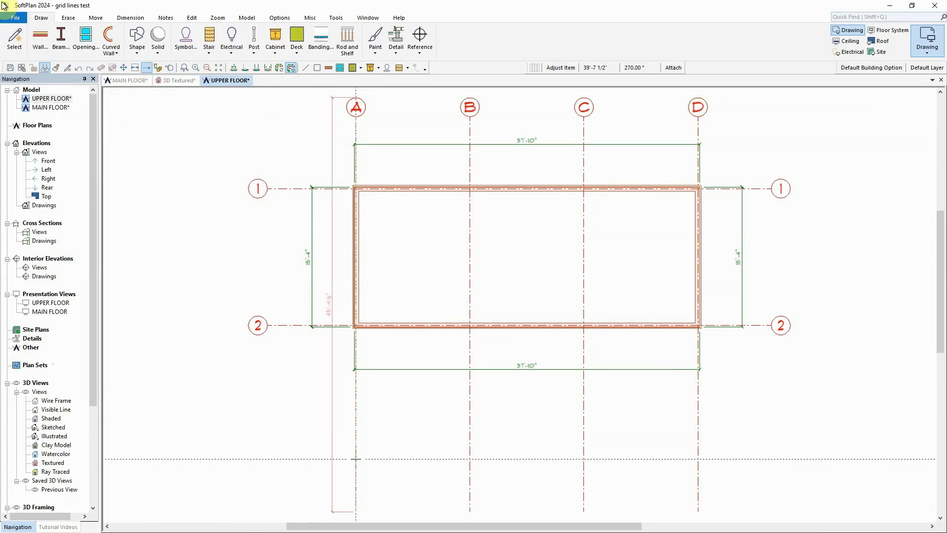
left_click(356, 389)
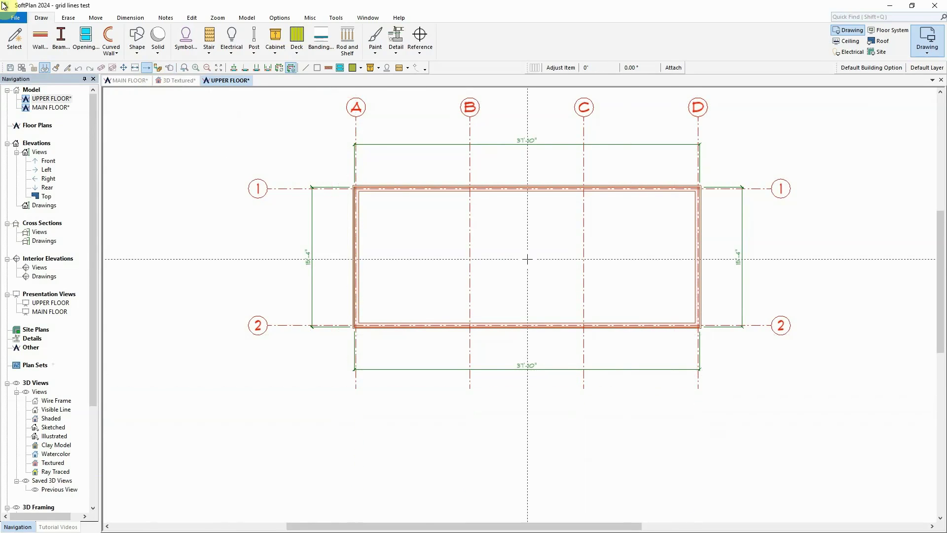
- Open the main floor in 3D Textured view and assemble the floor system
left_click(129, 80)
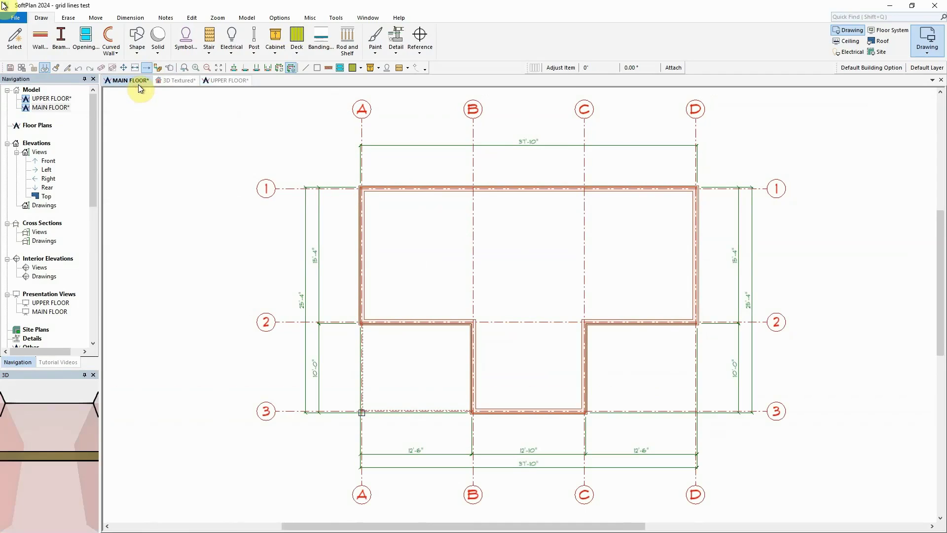
left_click(167, 84)
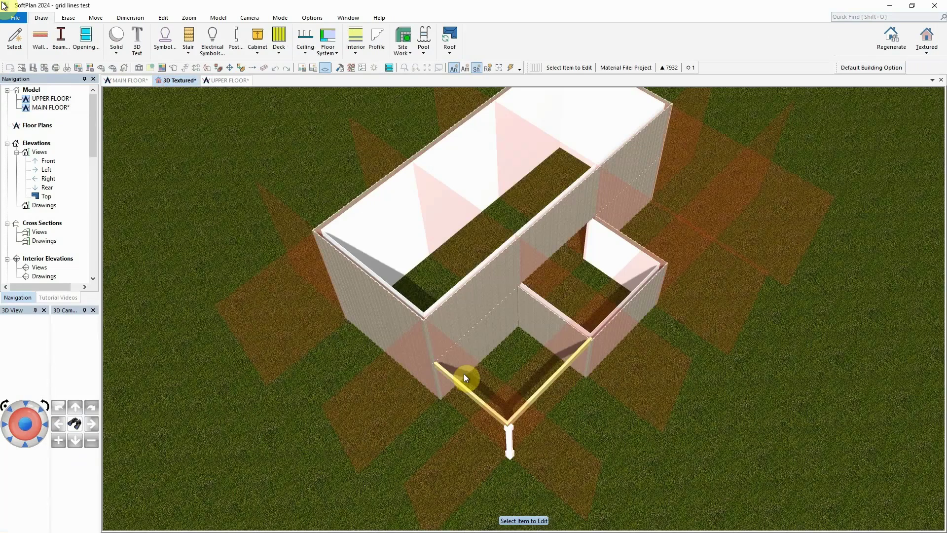
left_click(336, 68)
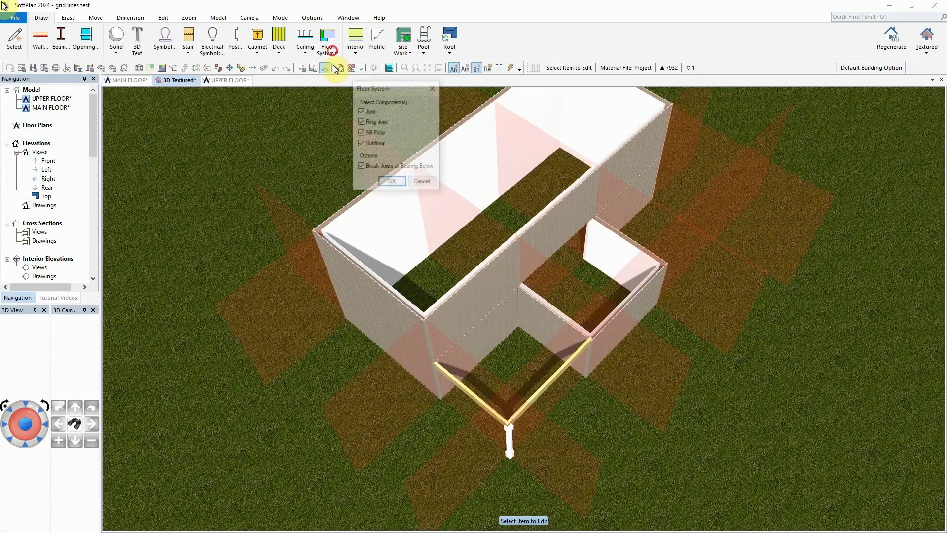
left_click(392, 182)
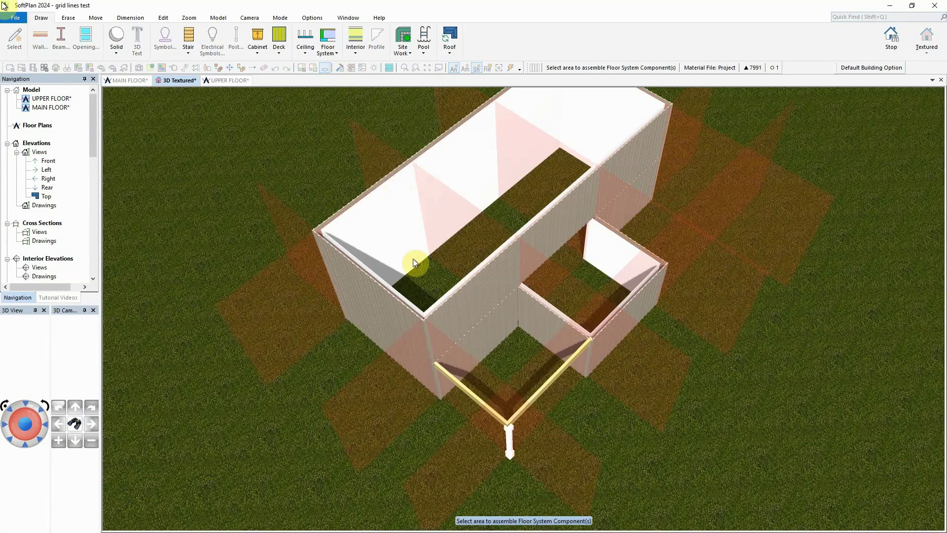
left_click(413, 259)
- Generate an automatic roof and show the roof layout on UPPER FLOOR
left_click(451, 45)
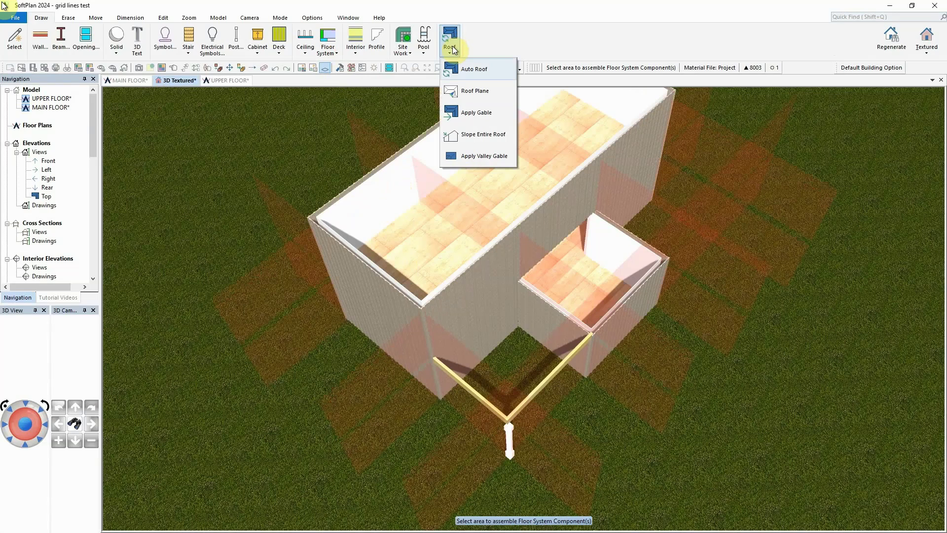
left_click(451, 68)
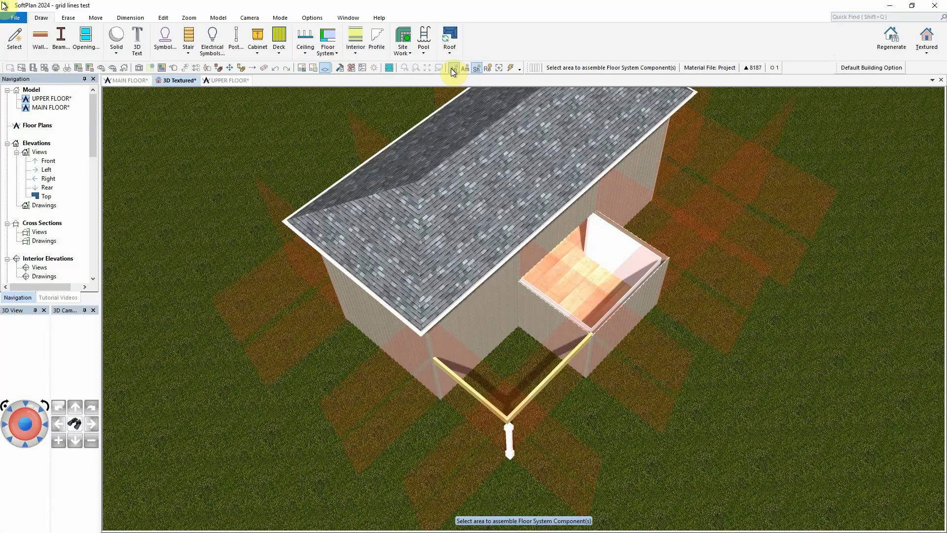
left_click(217, 82)
left_click(879, 41)
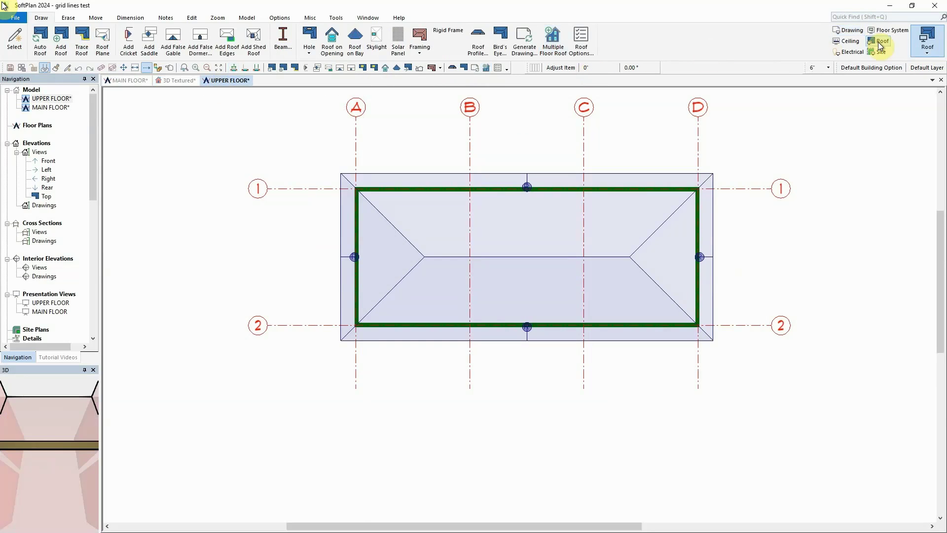
- Generate the annotated Front (south) elevation from MAIN FLOOR, then reopen the main floor plan
left_click(848, 30)
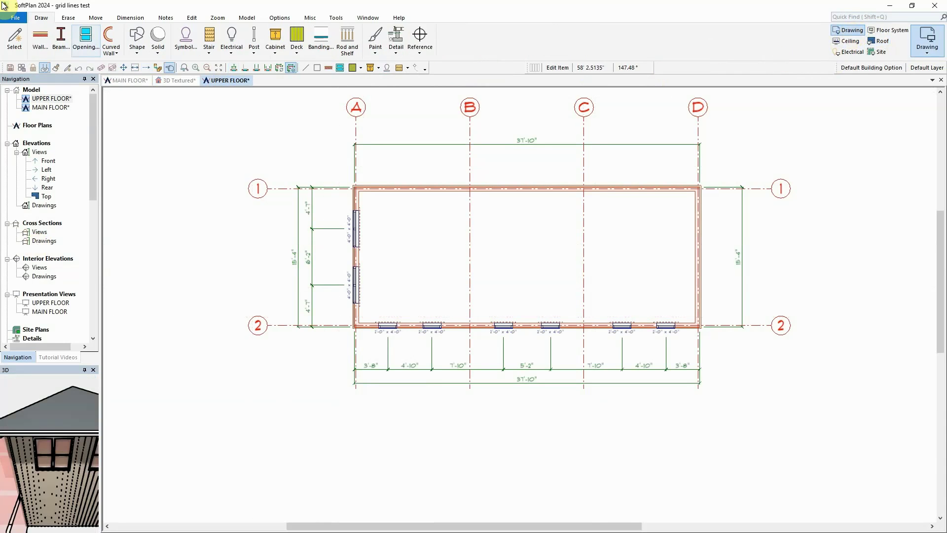
left_click(129, 80)
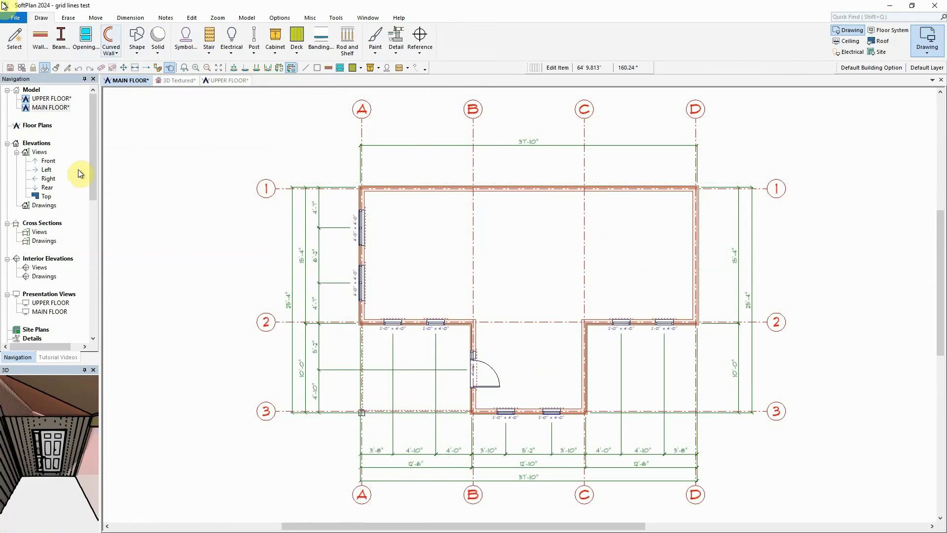
left_click(44, 162)
double_click(43, 162)
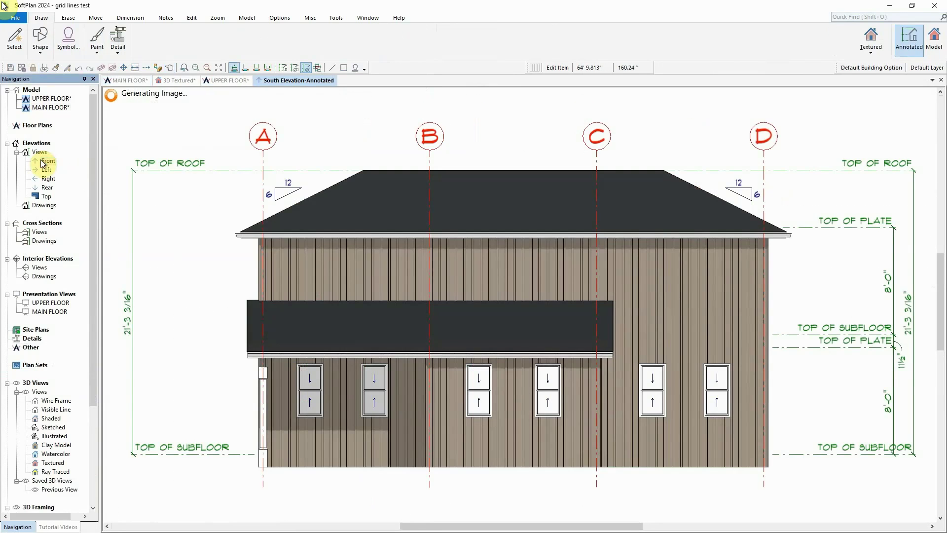
left_click(906, 49)
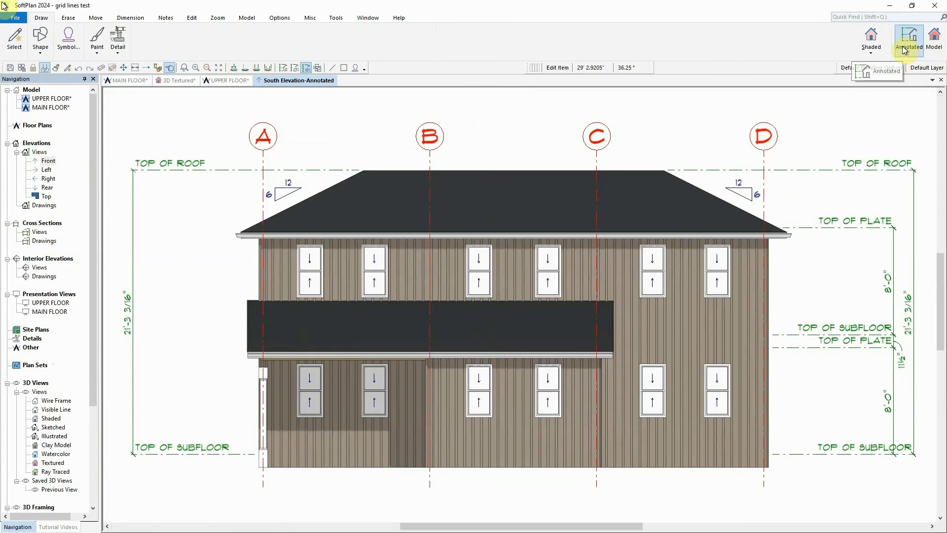
double_click(52, 107)
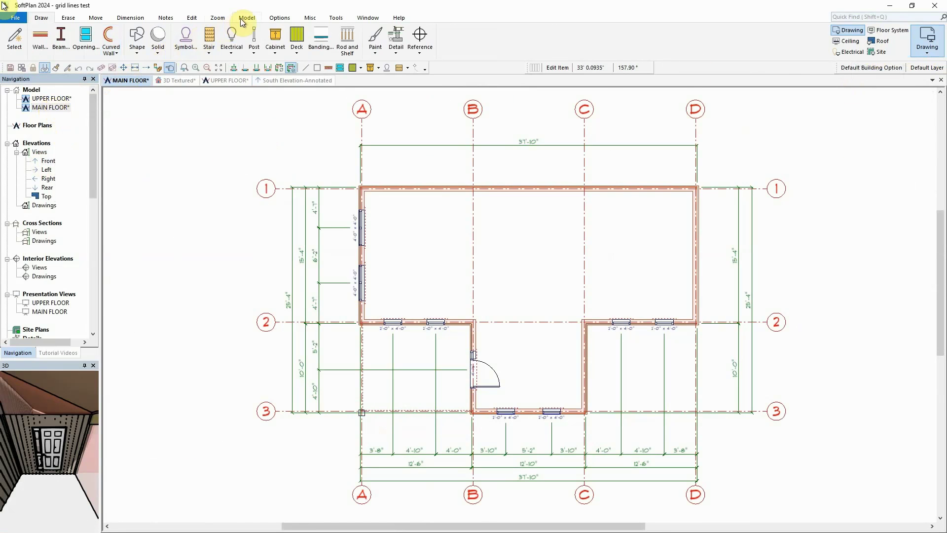
- Draw section line A across the main floor between grid lines B and C, then open Cross Section A-Model
left_click(241, 19)
left_click(473, 39)
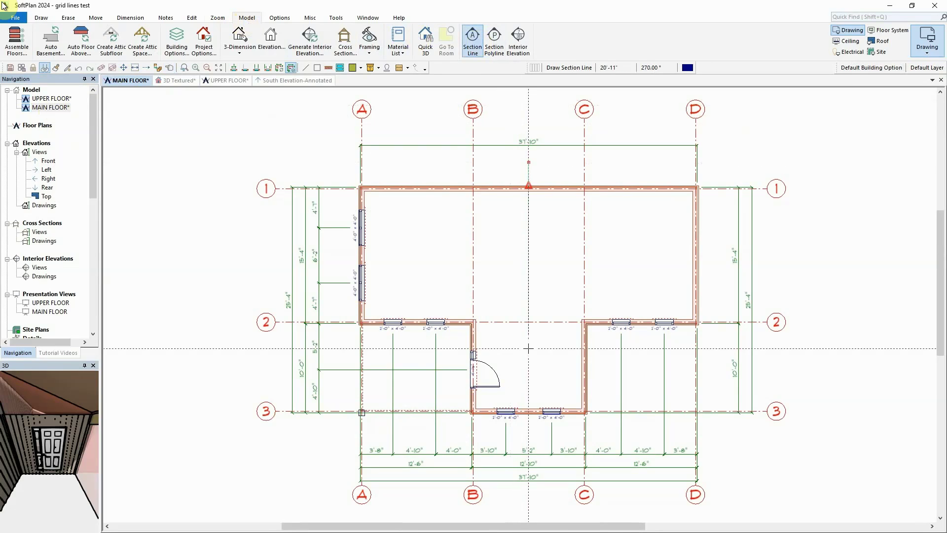
left_click(528, 436)
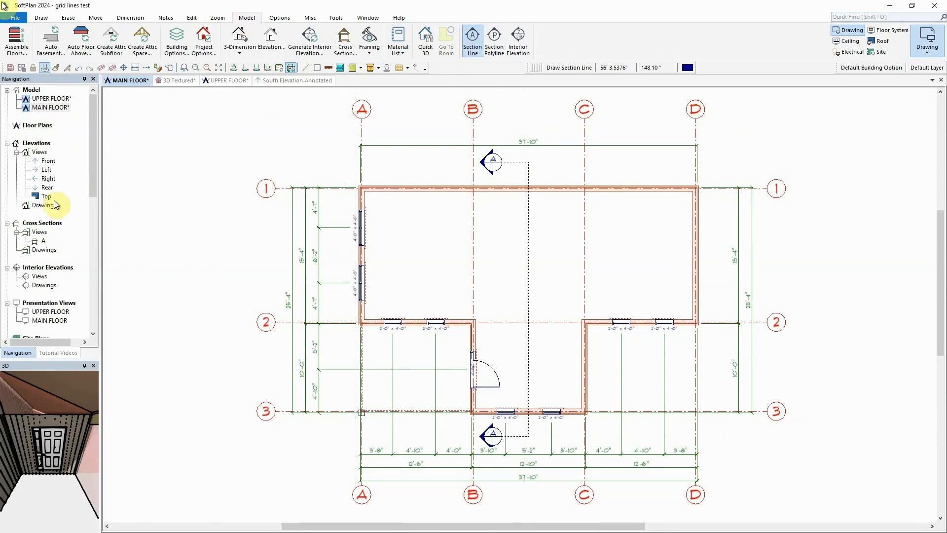
left_click(38, 242)
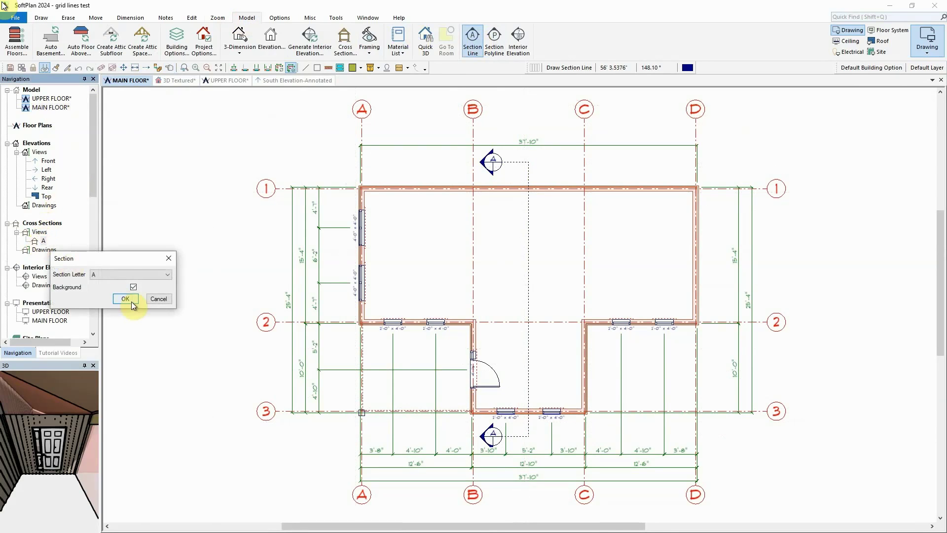
left_click(125, 298)
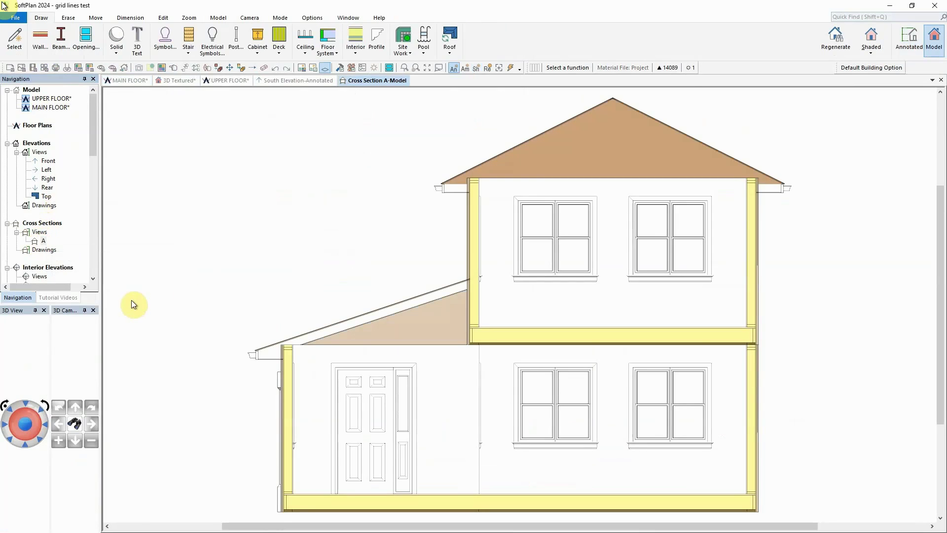
- Switch Cross Section A to Annotated and open the Layers list, scrolling down toward Structural Grid
left_click(908, 37)
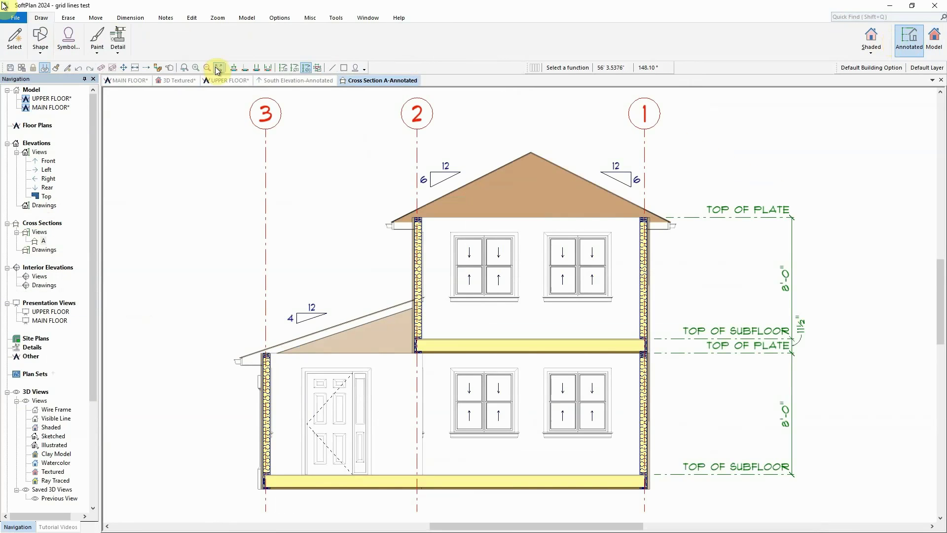
left_click(930, 68)
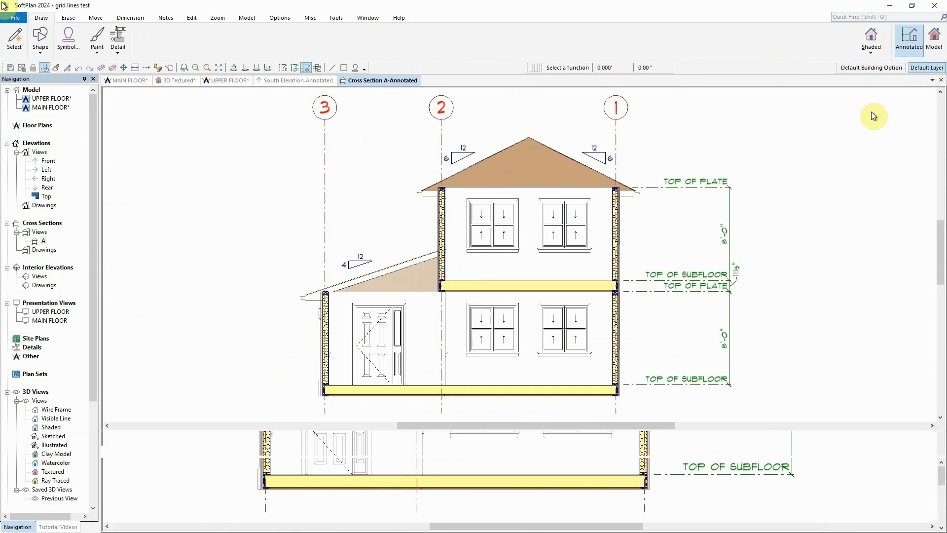
scroll(138, 485, "down", 5)
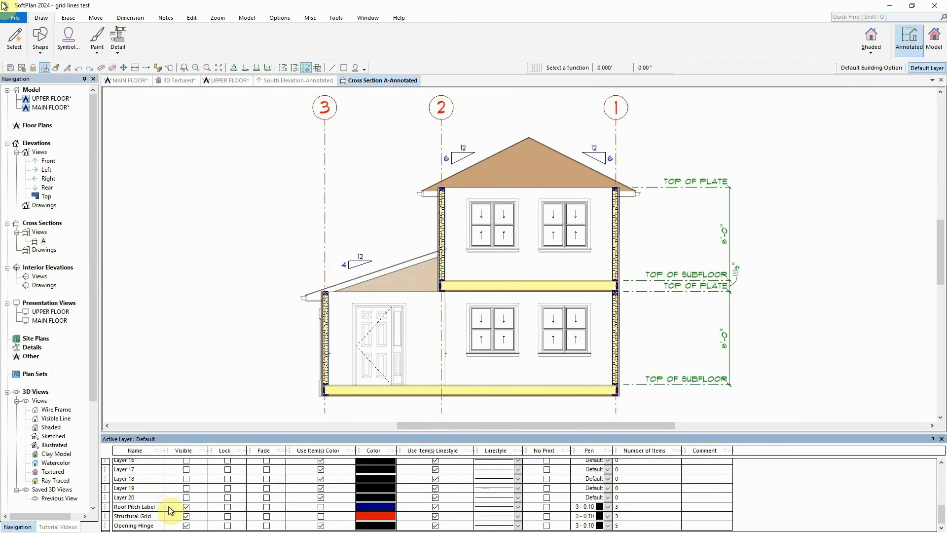